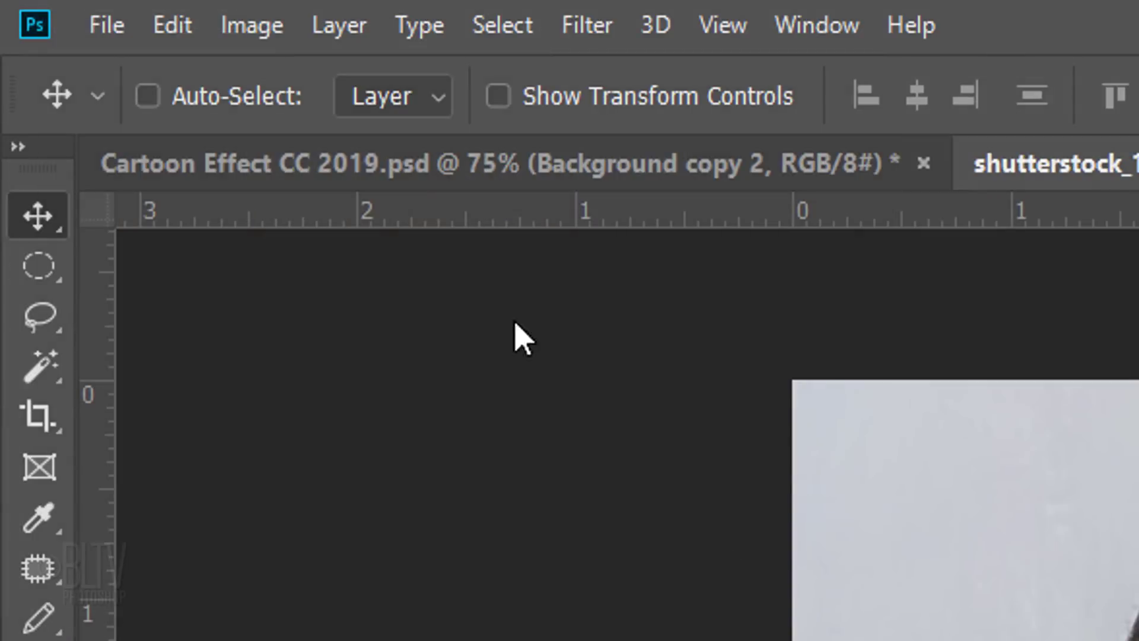
# Confirm the portrait's image size at 1000 × 1000 pixels with a resolution of 150 pixels/inch.
pyautogui.click(263, 27)
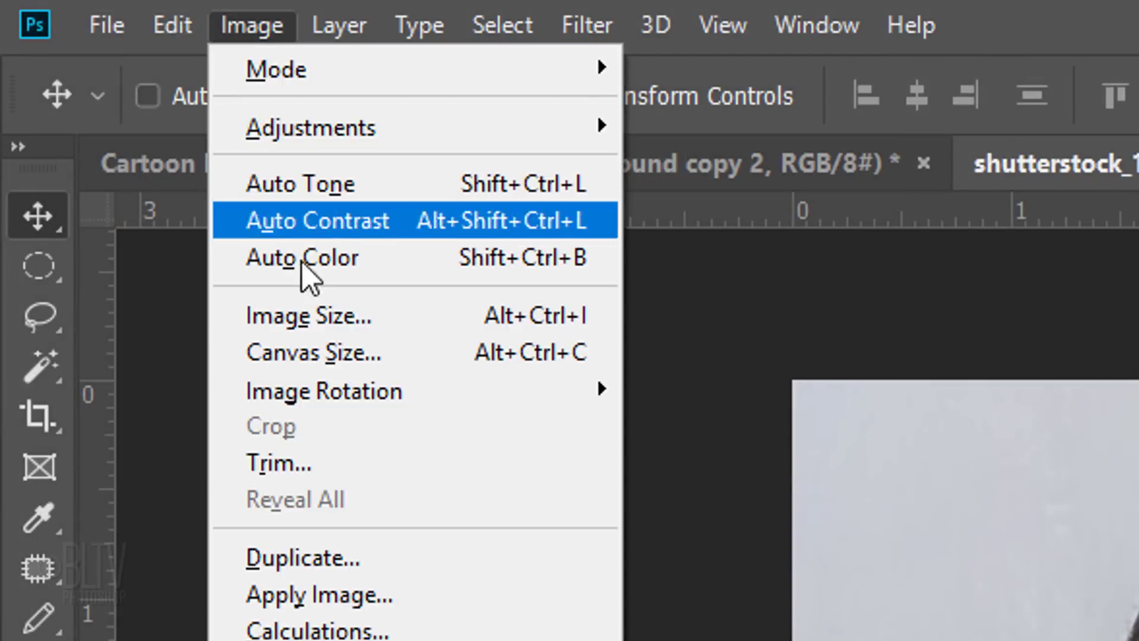
pyautogui.click(314, 310)
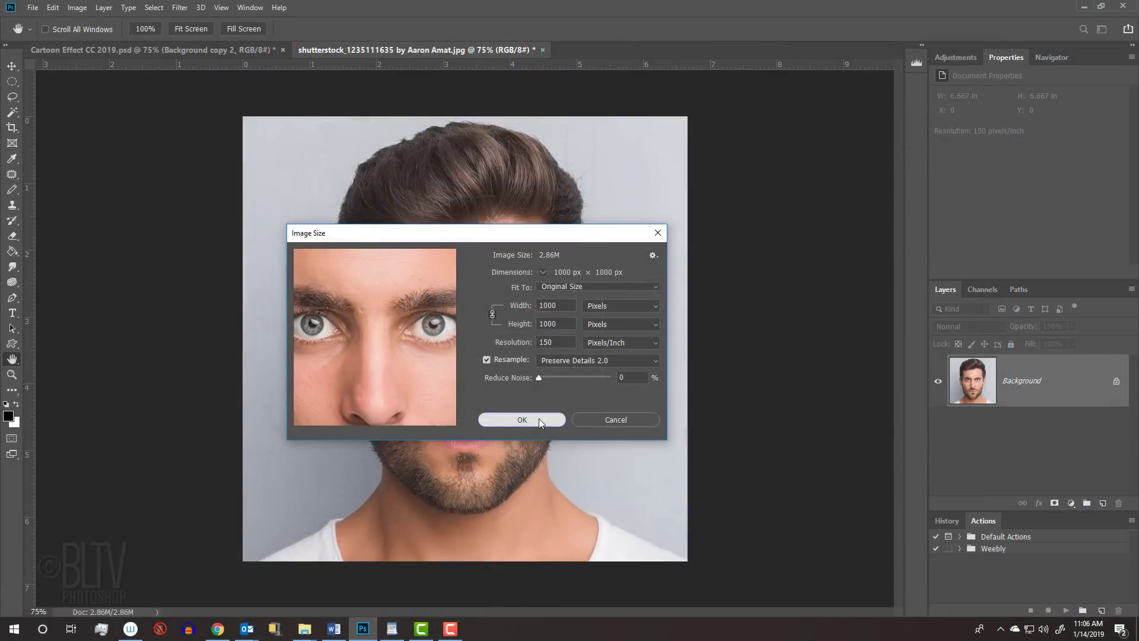
pyautogui.click(538, 419)
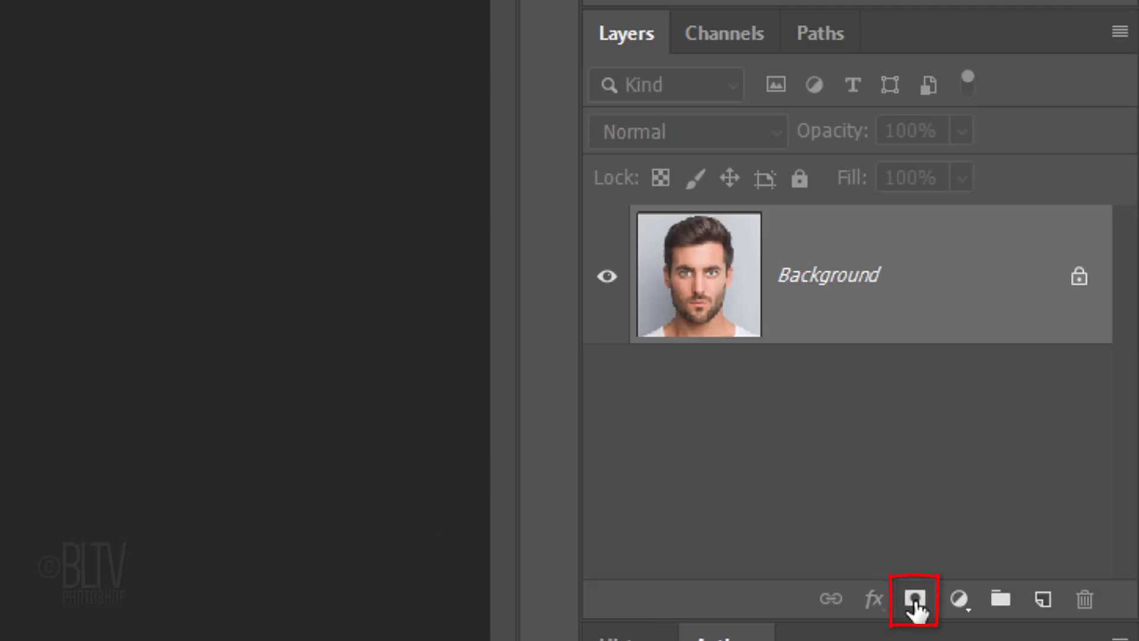
# Turn the selection of the man into a layer mask and add a white-filled layer beneath the portrait.
pyautogui.click(915, 608)
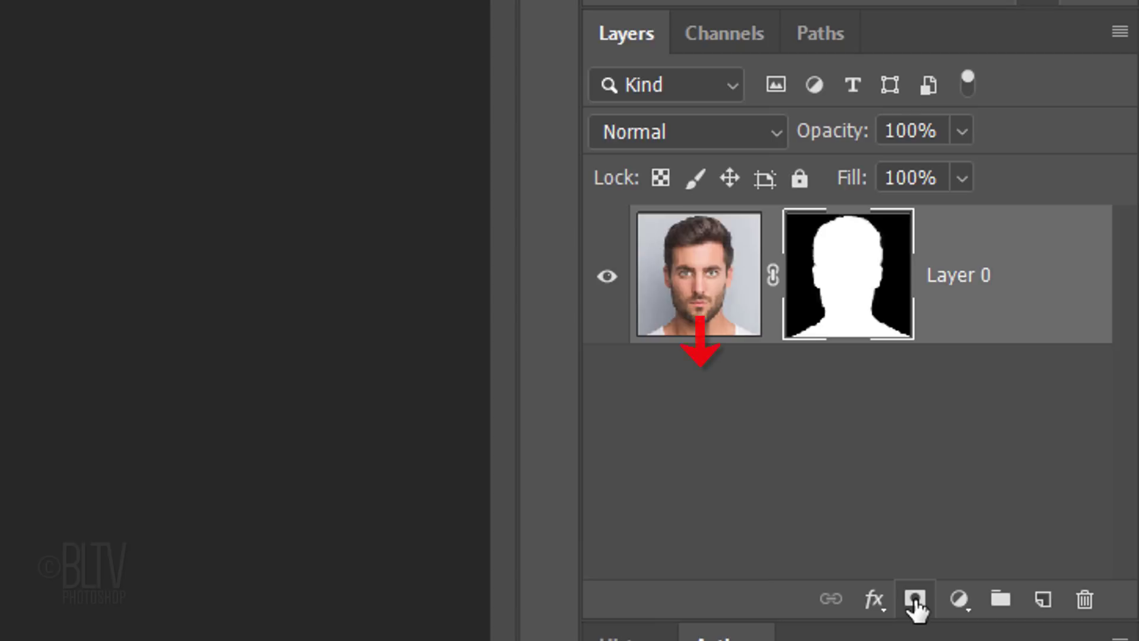
pyautogui.keyDown('ctrl'); pyautogui.click(1042, 600); pyautogui.keyUp('ctrl')
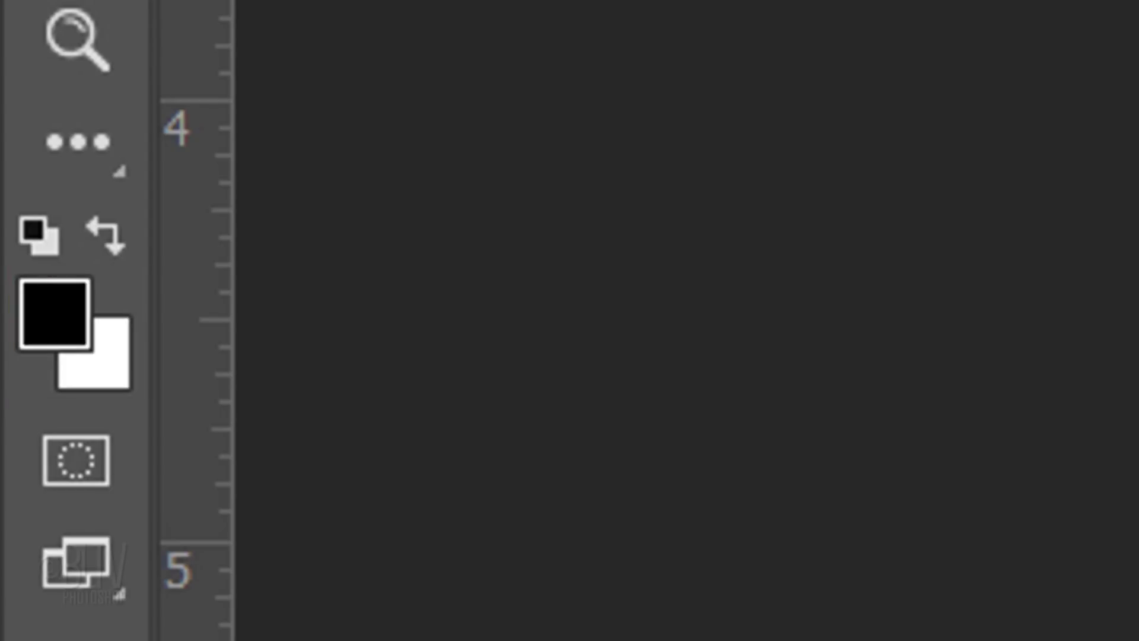
pyautogui.press('d')
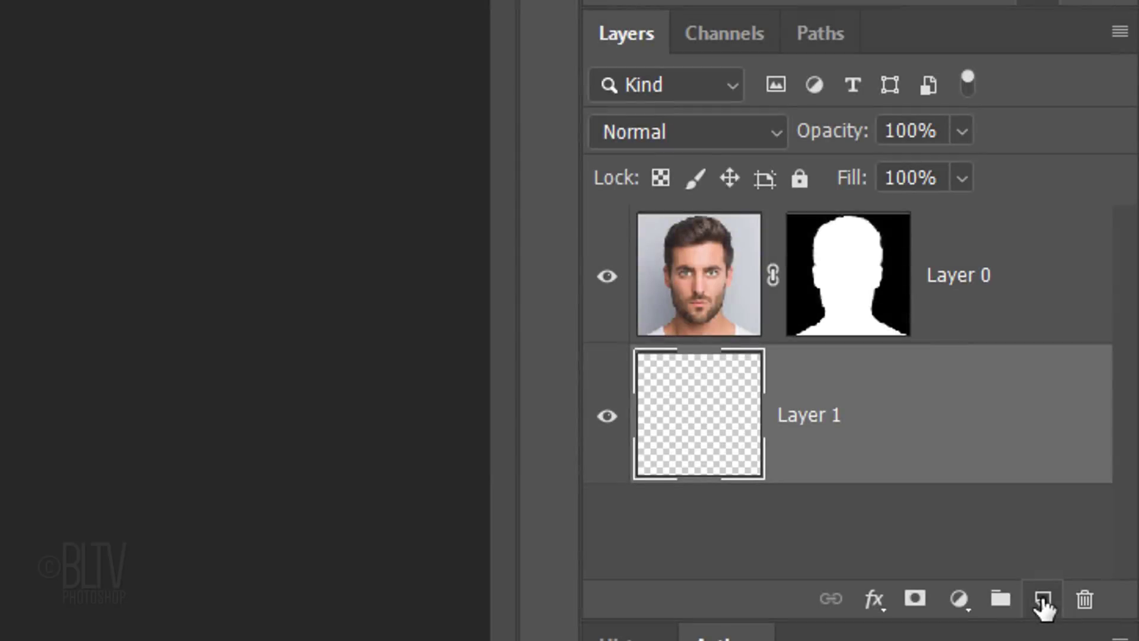
pyautogui.hotkey('ctrl', 'Delete')
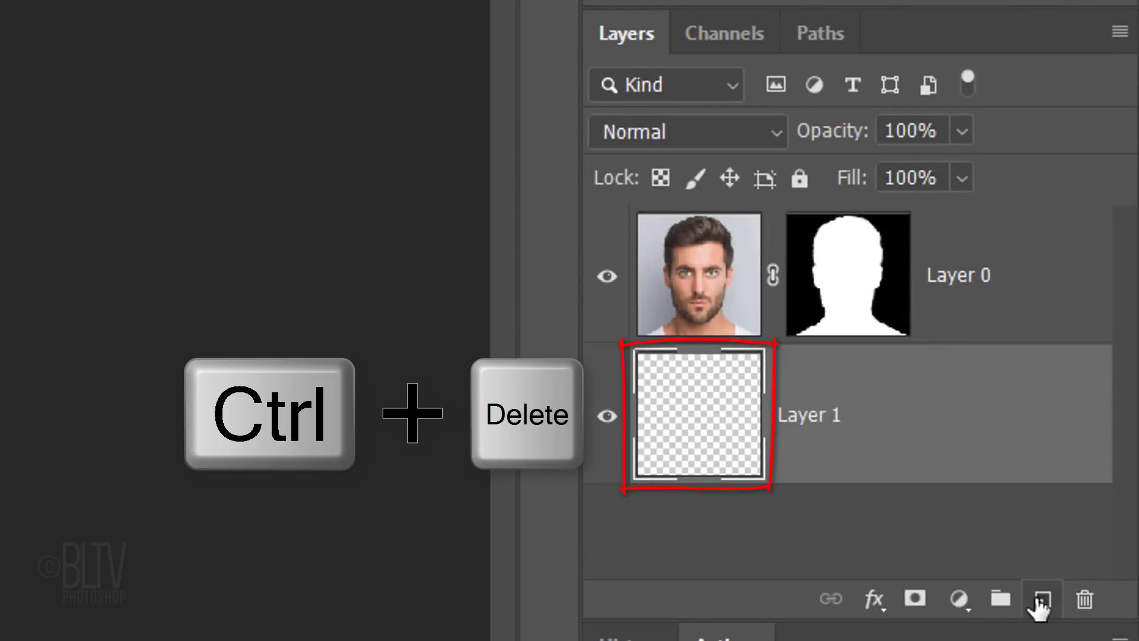
pyautogui.hotkey('ctrl', 'Delete')
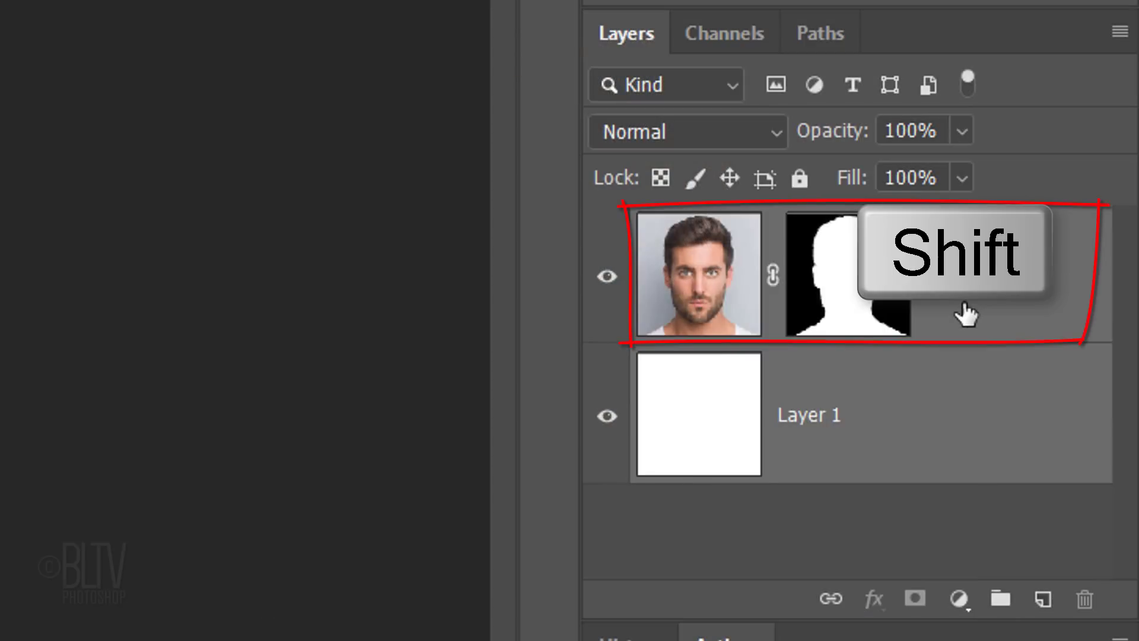
# Convert the portrait and white layers into one smart object and duplicate it as a layer named "Line Art".
pyautogui.click(1118, 32)
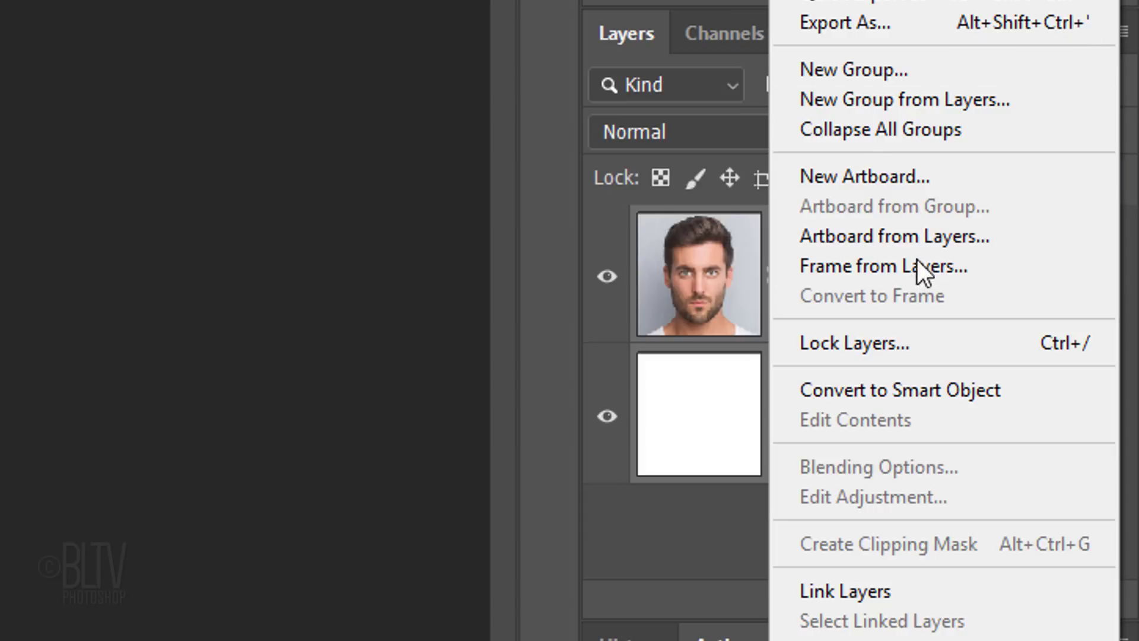
pyautogui.click(852, 394)
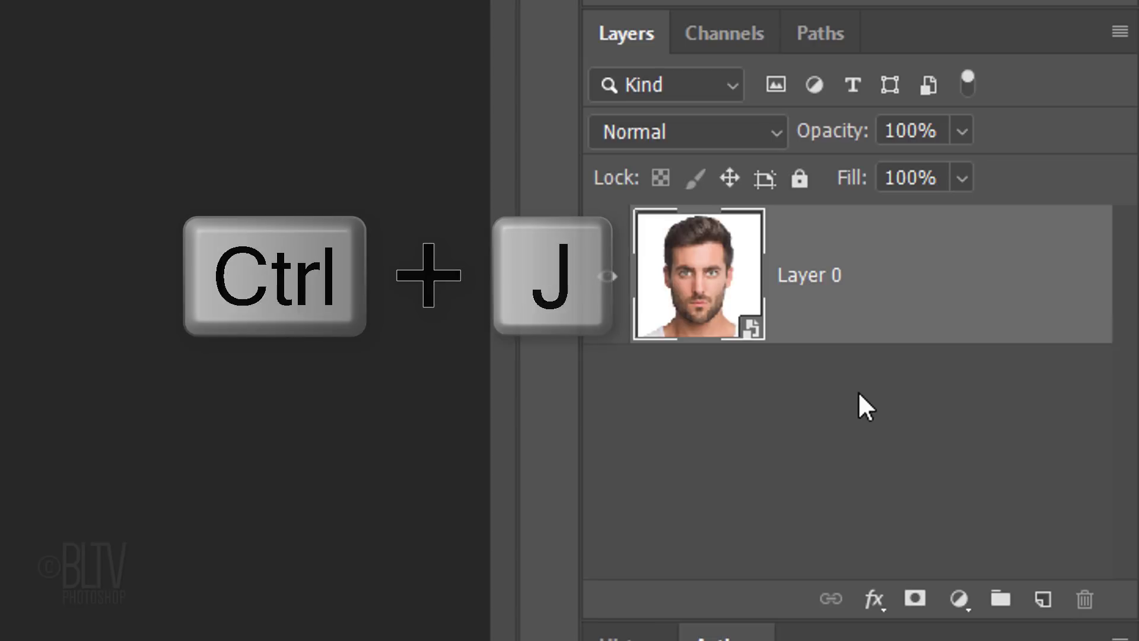
pyautogui.hotkey('ctrl', 'j')
pyautogui.doubleClick(820, 284)
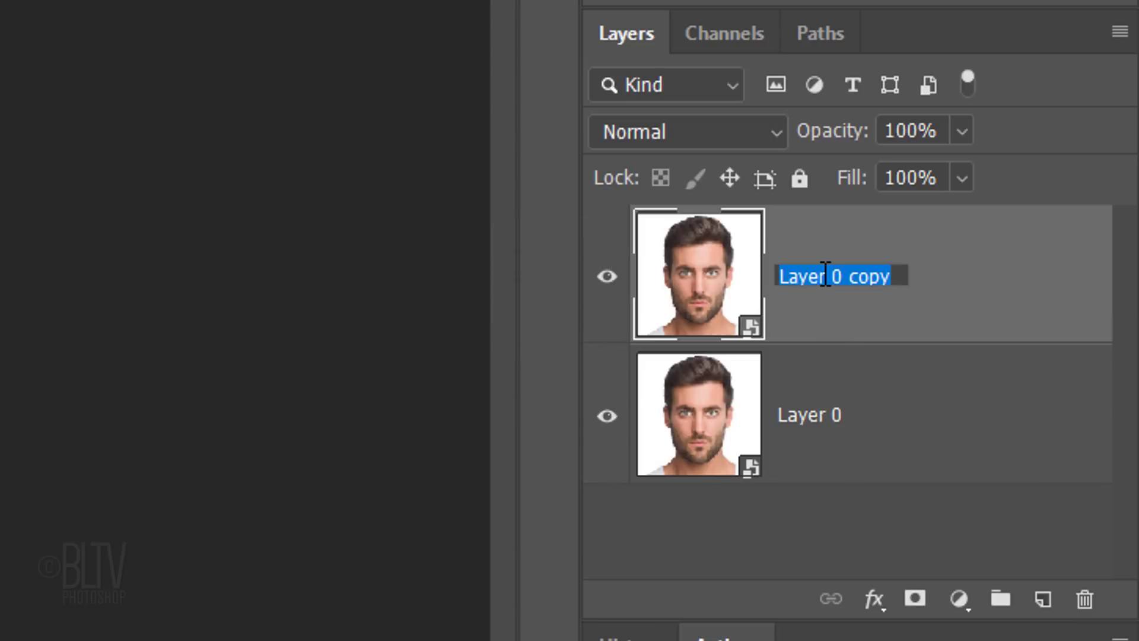
pyautogui.write('Line Art')
pyautogui.press('Return')
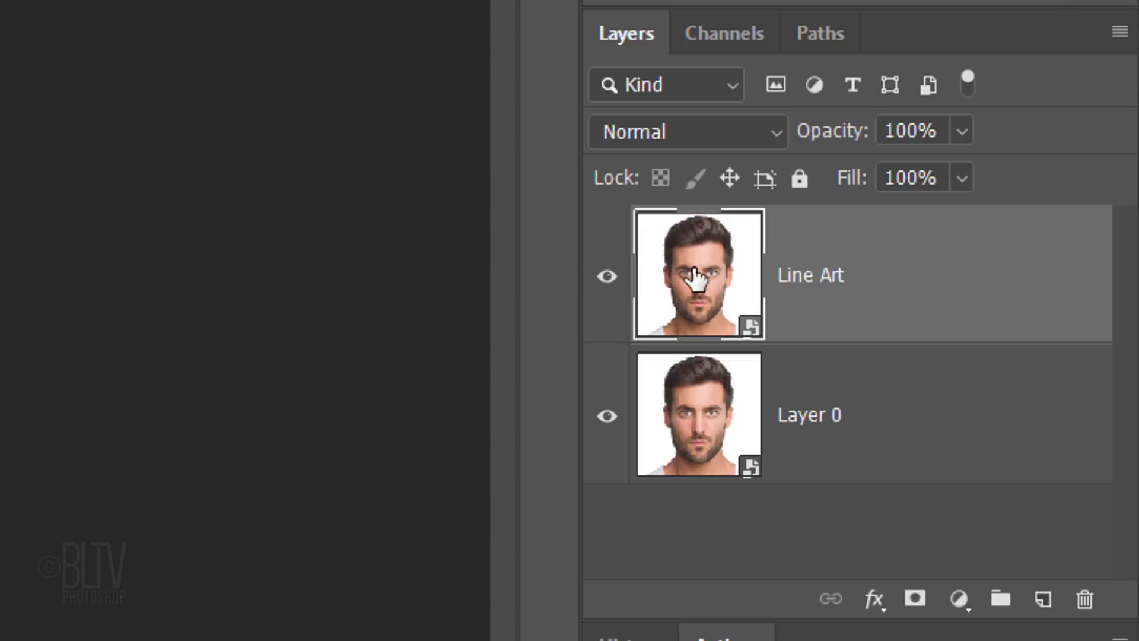
# Rename the lower smart object layer "Color".
pyautogui.doubleClick(805, 415)
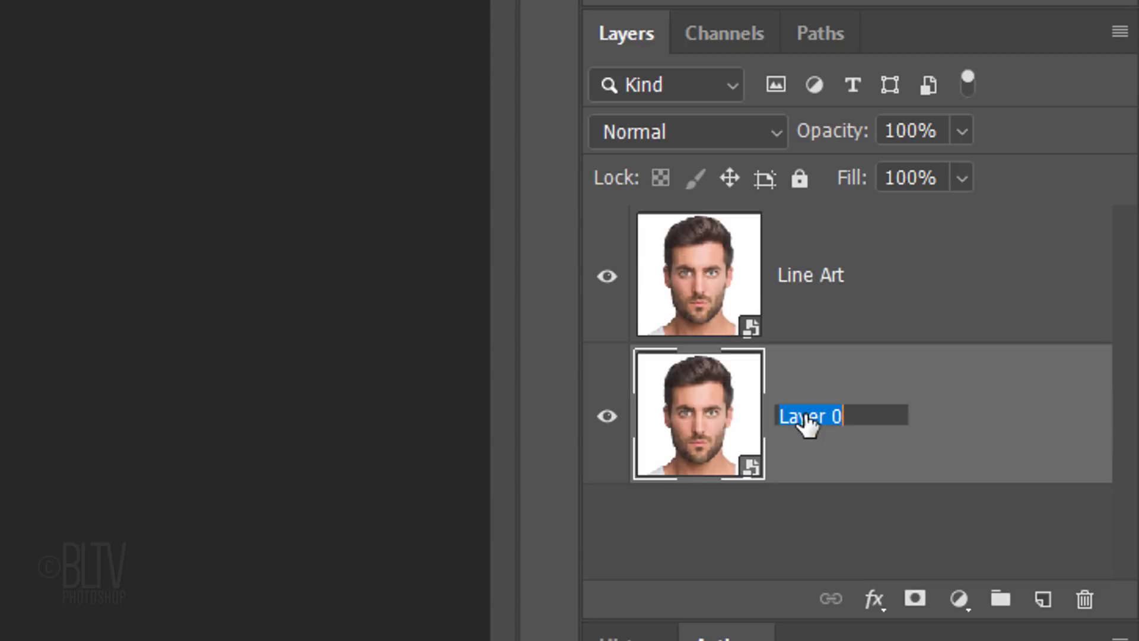
pyautogui.write('Color')
pyautogui.press('Return')
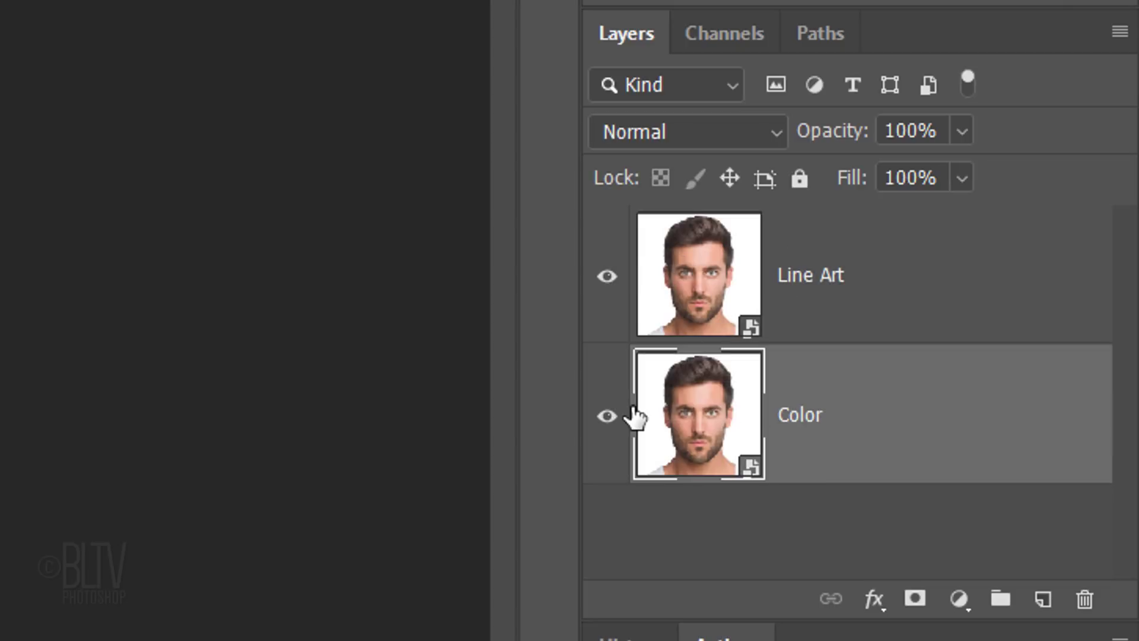
# Apply the Poster Edges filter to the Line Art layer with Edge Thickness 0, Edge Intensity 5 and Posterization 6.
pyautogui.click(698, 280)
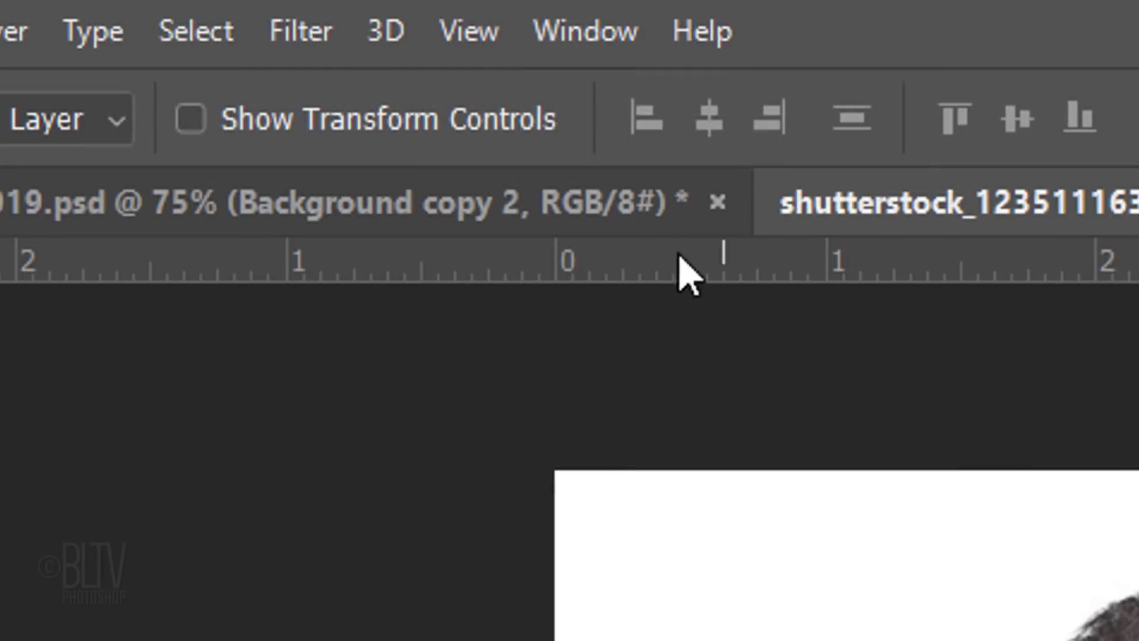
pyautogui.click(307, 36)
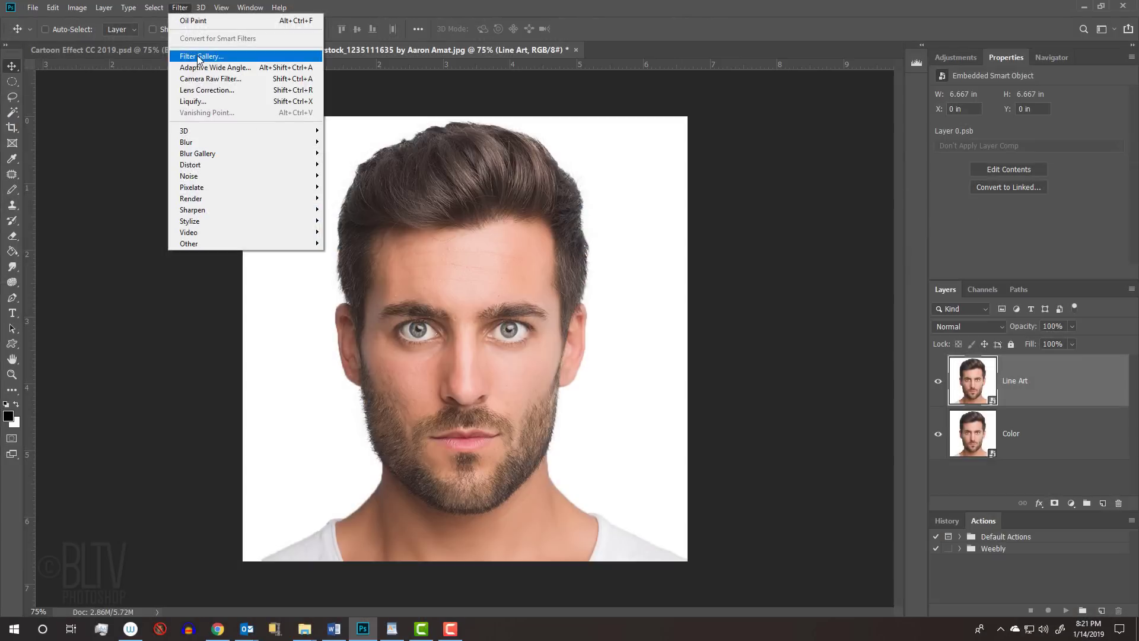
pyautogui.click(368, 232)
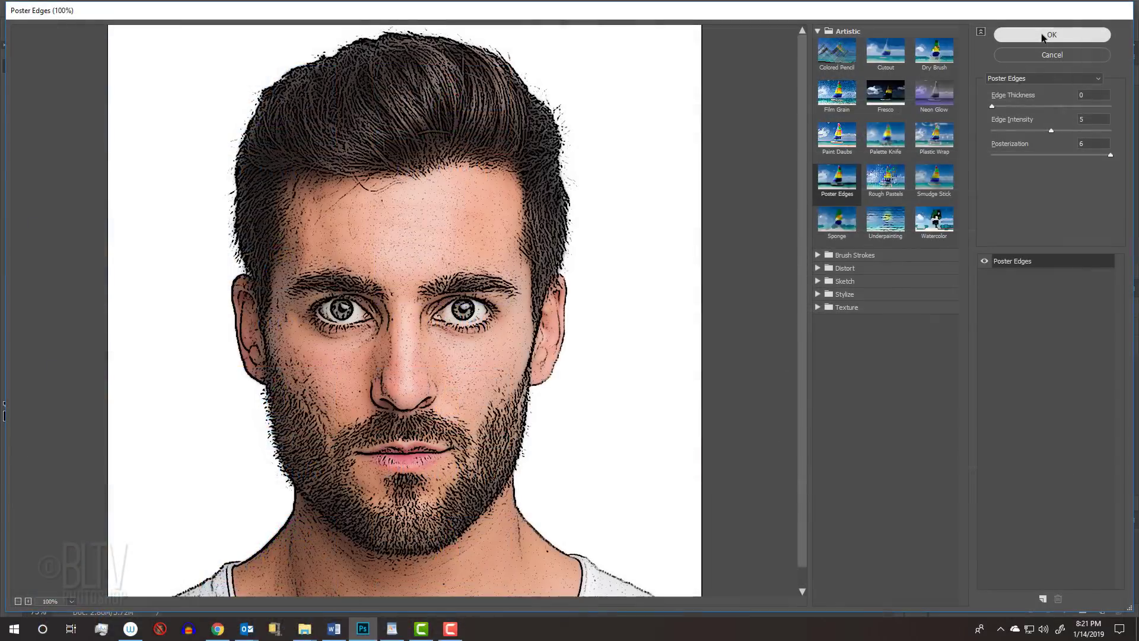
pyautogui.click(828, 59)
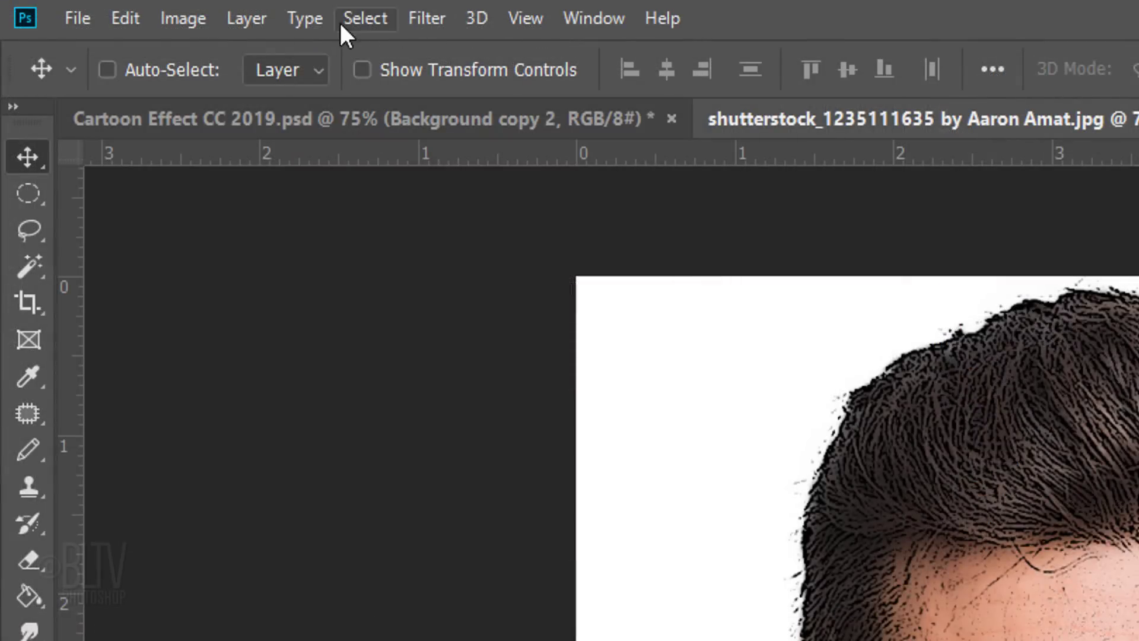
# Apply a Threshold adjustment at level 80 to the Line Art layer.
pyautogui.click(77, 7)
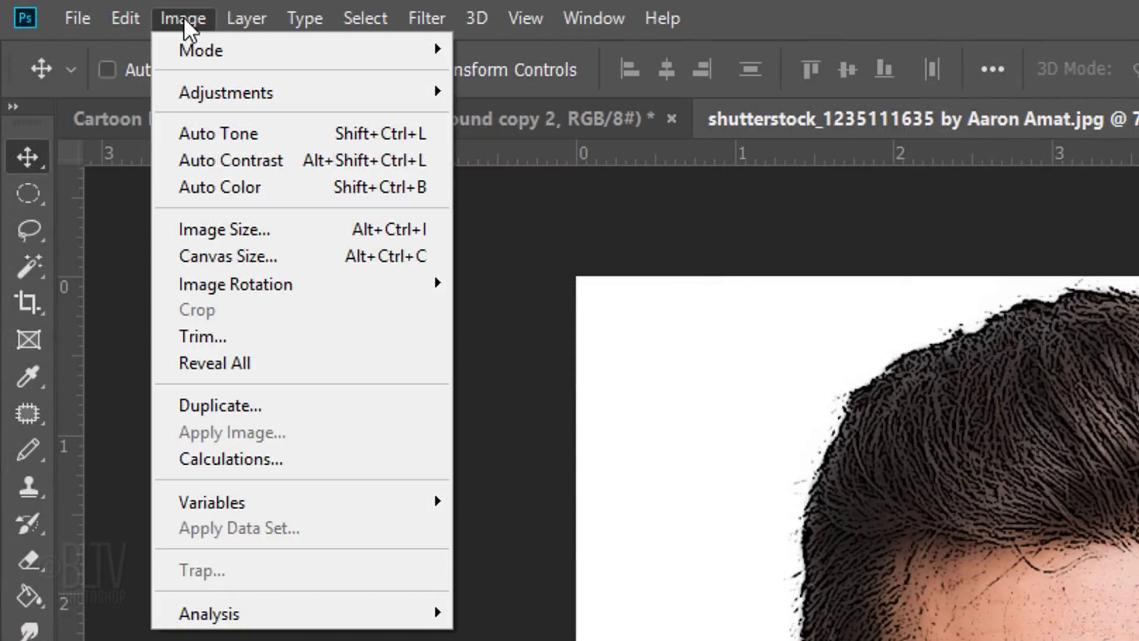
pyautogui.moveTo(194, 93)
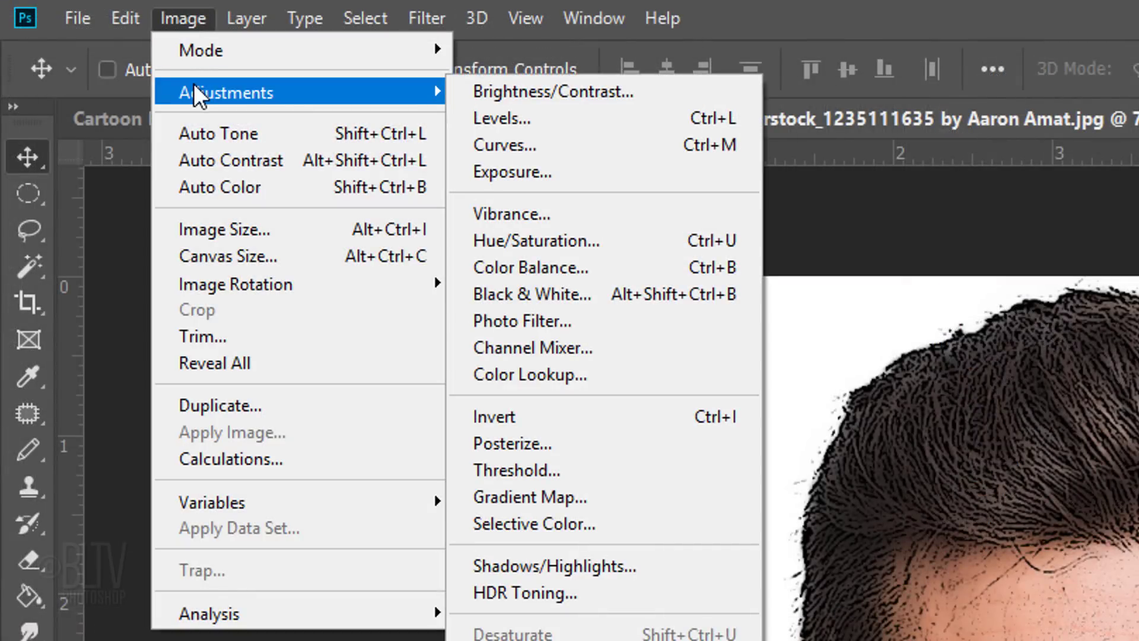
pyautogui.click(516, 469)
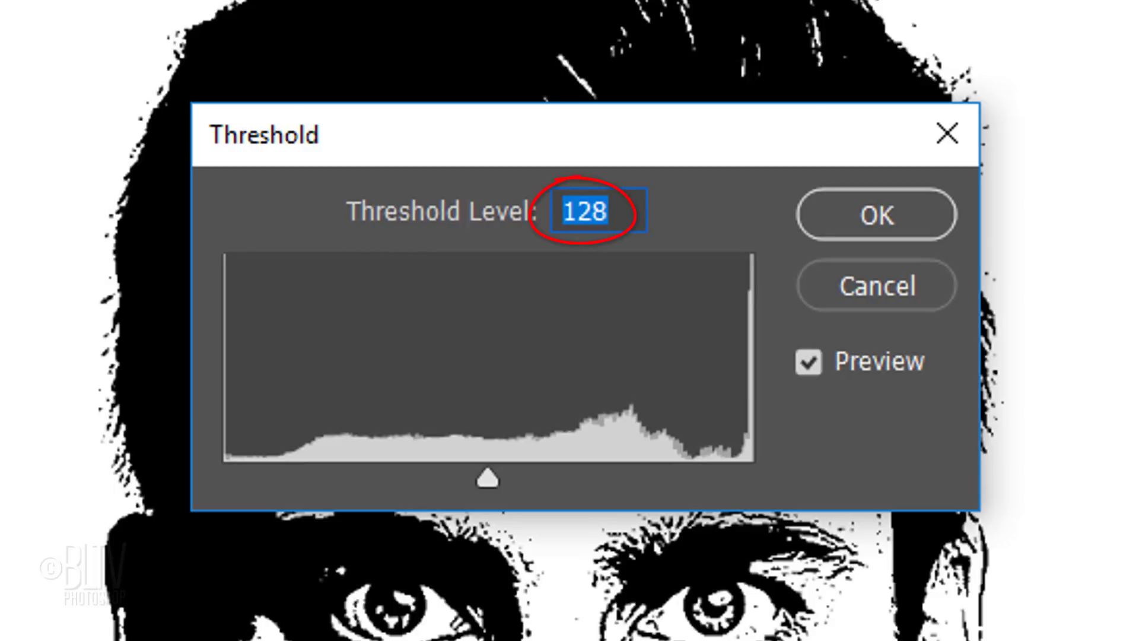
pyautogui.write('80')
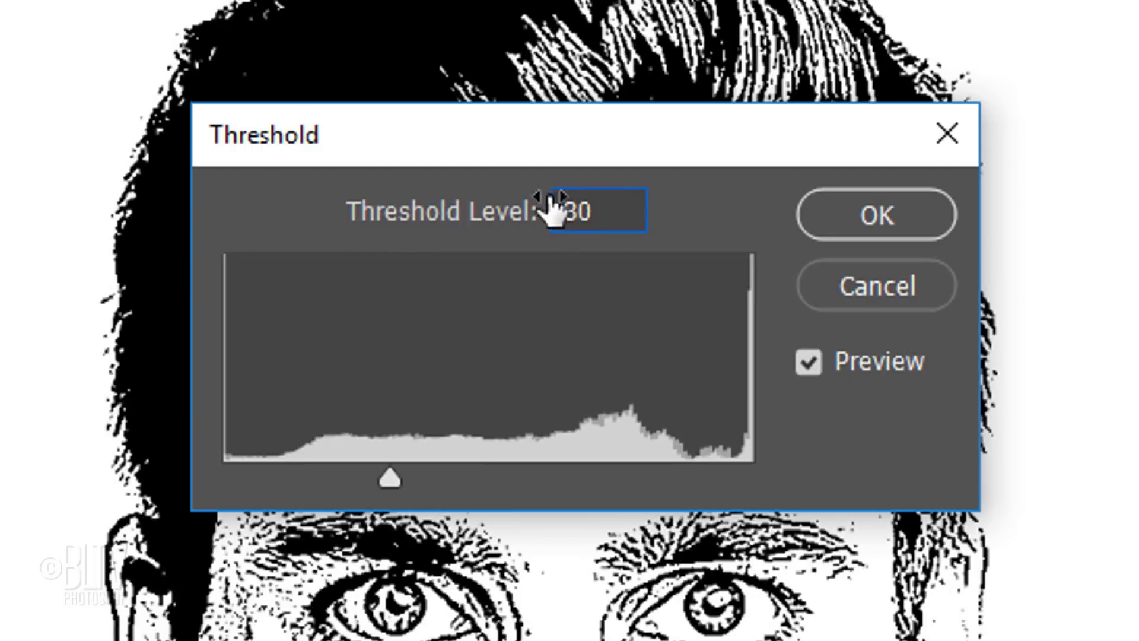
pyautogui.click(885, 221)
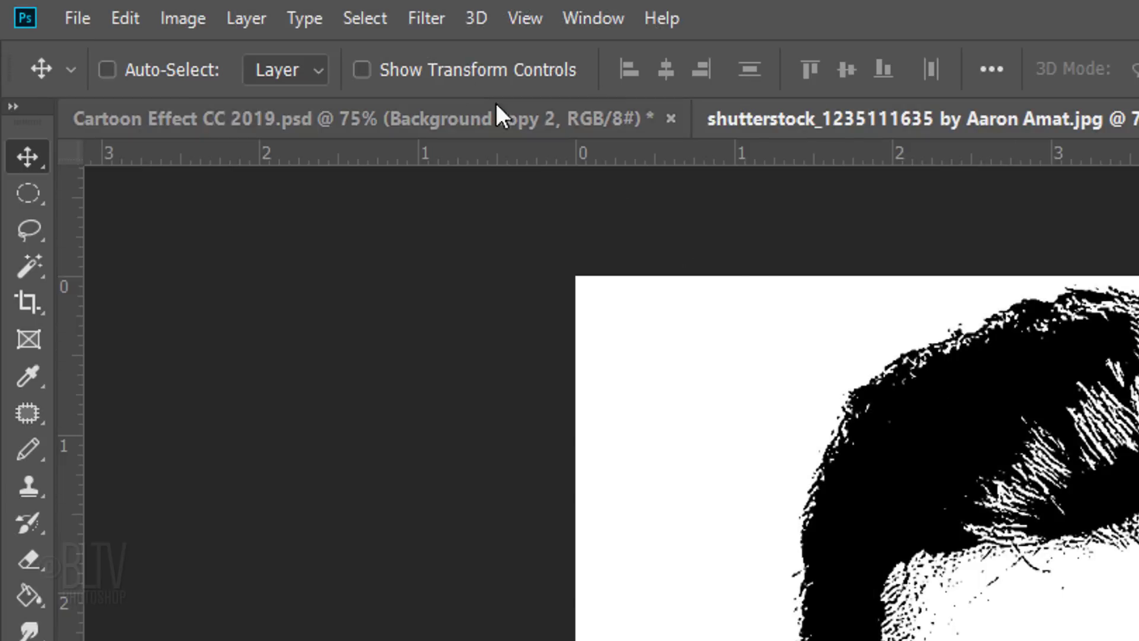
# Apply the Oil Paint filter to Line Art with Stylization 5.0, Cleanliness 3.0, Scale 0.1, Bristle Detail 0.0 and Lighting off.
pyautogui.click(427, 18)
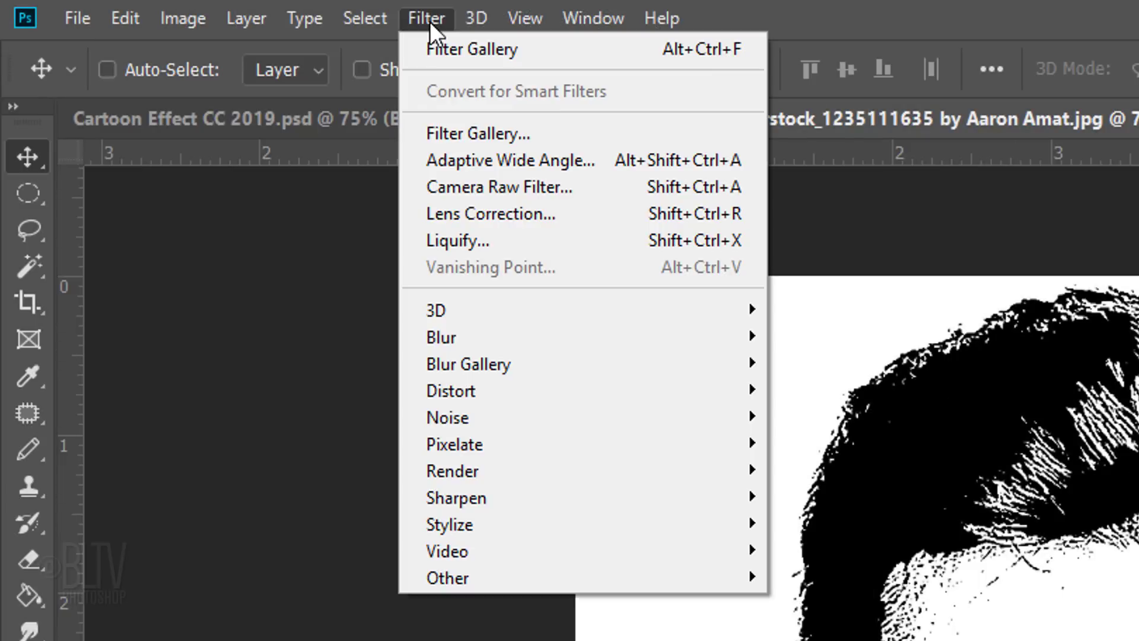
pyautogui.moveTo(455, 517)
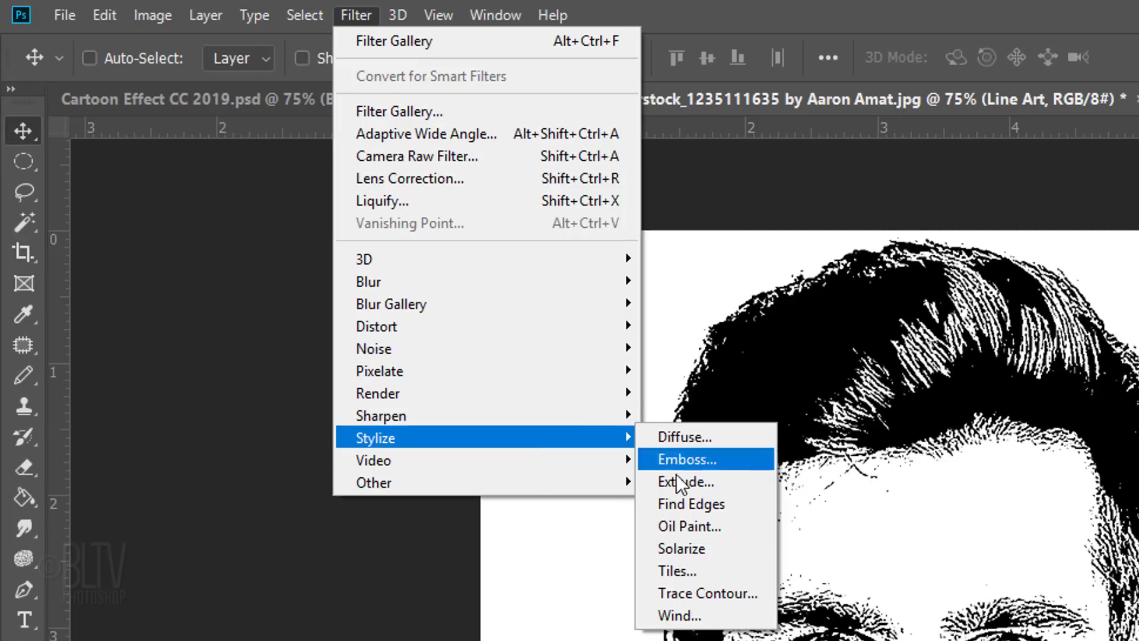
pyautogui.click(689, 528)
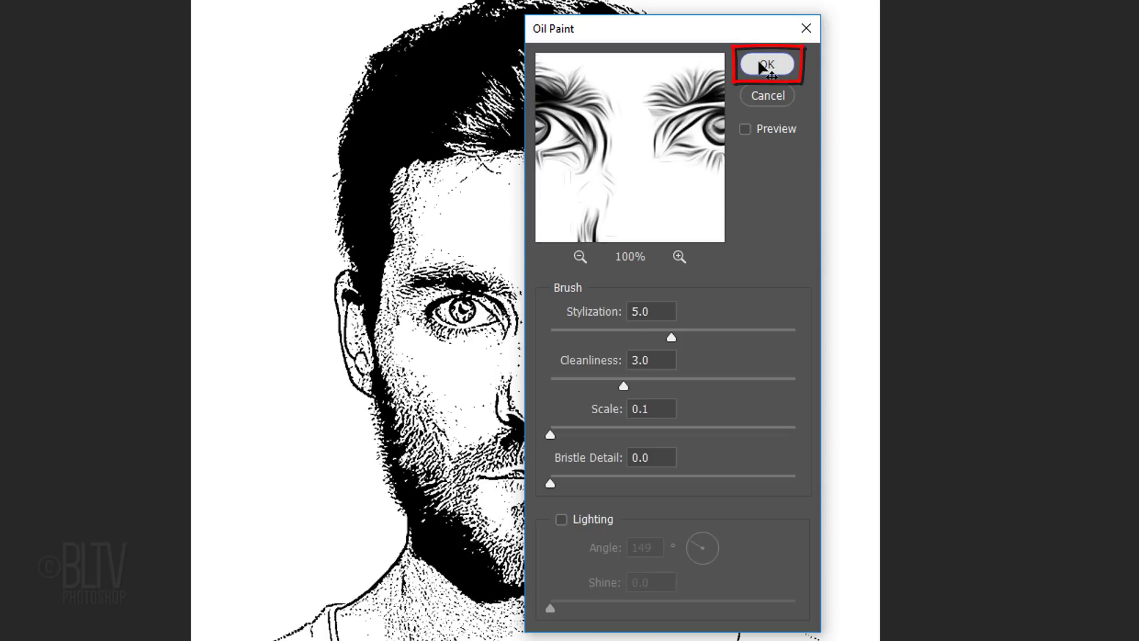
pyautogui.click(761, 62)
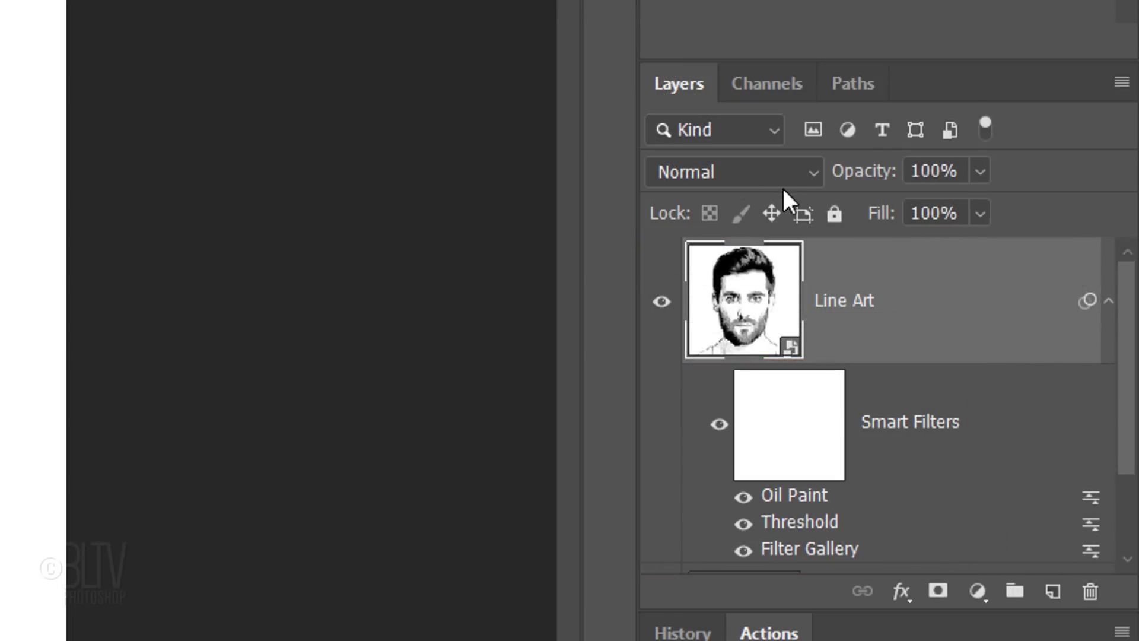
# Collapse Line Art's smart filters and add a Levels adjustment layer clipped to the Line Art layer.
pyautogui.click(1108, 302)
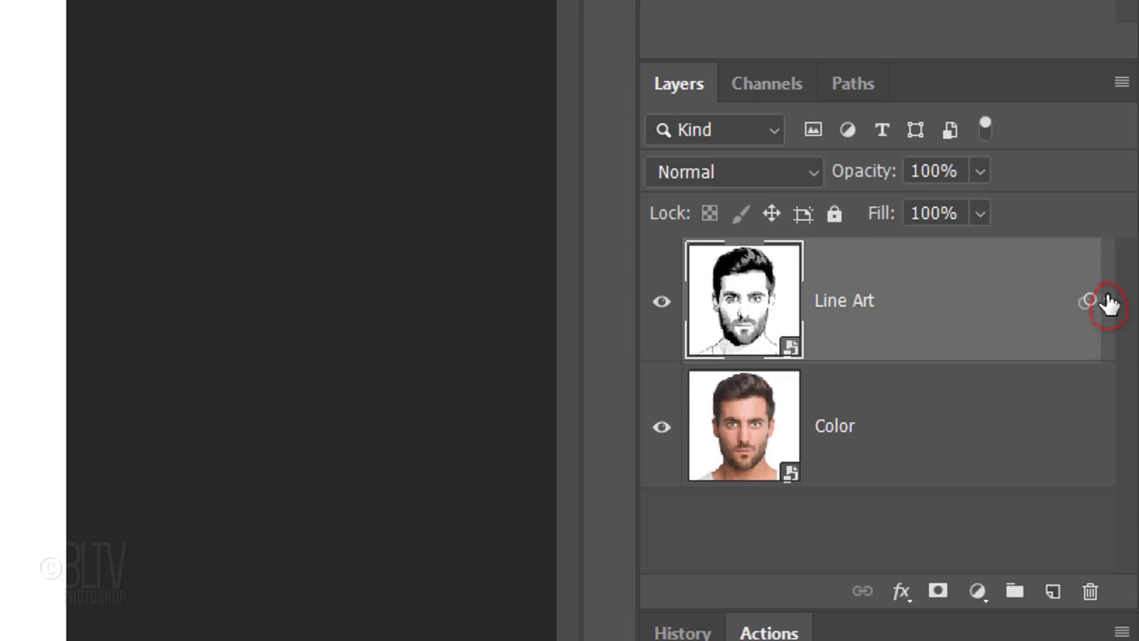
pyautogui.click(975, 591)
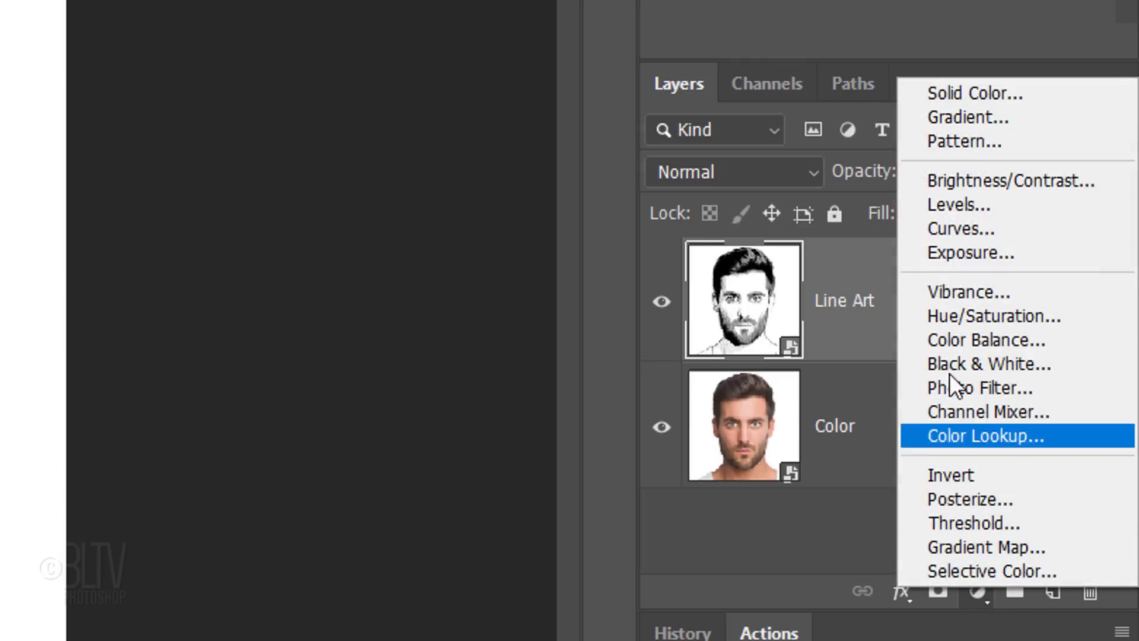
pyautogui.click(938, 211)
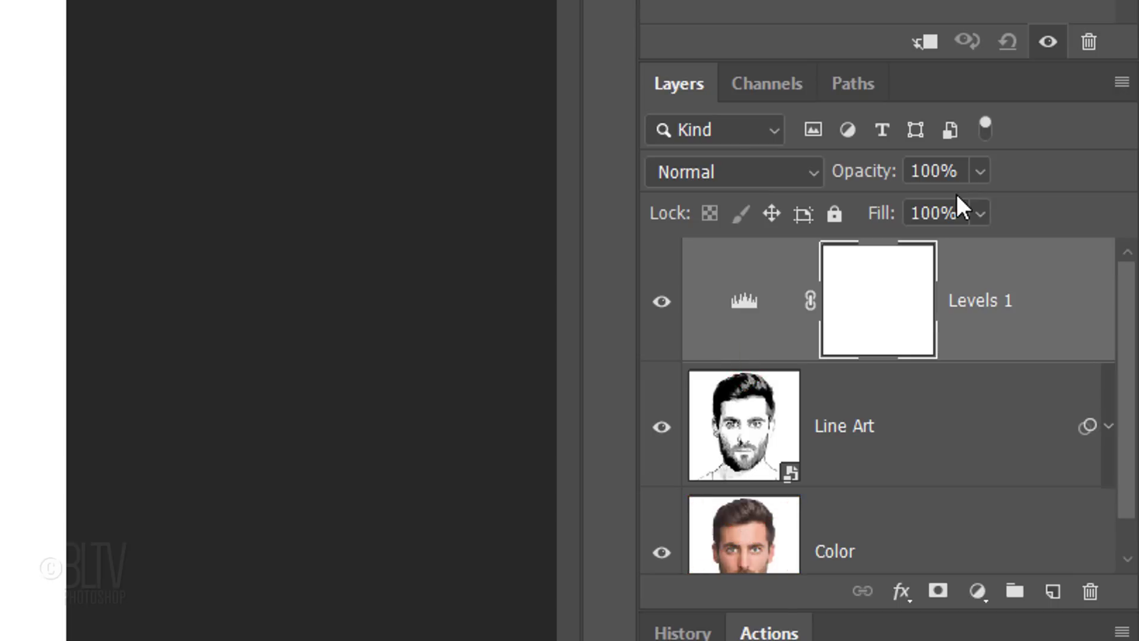
pyautogui.click(923, 45)
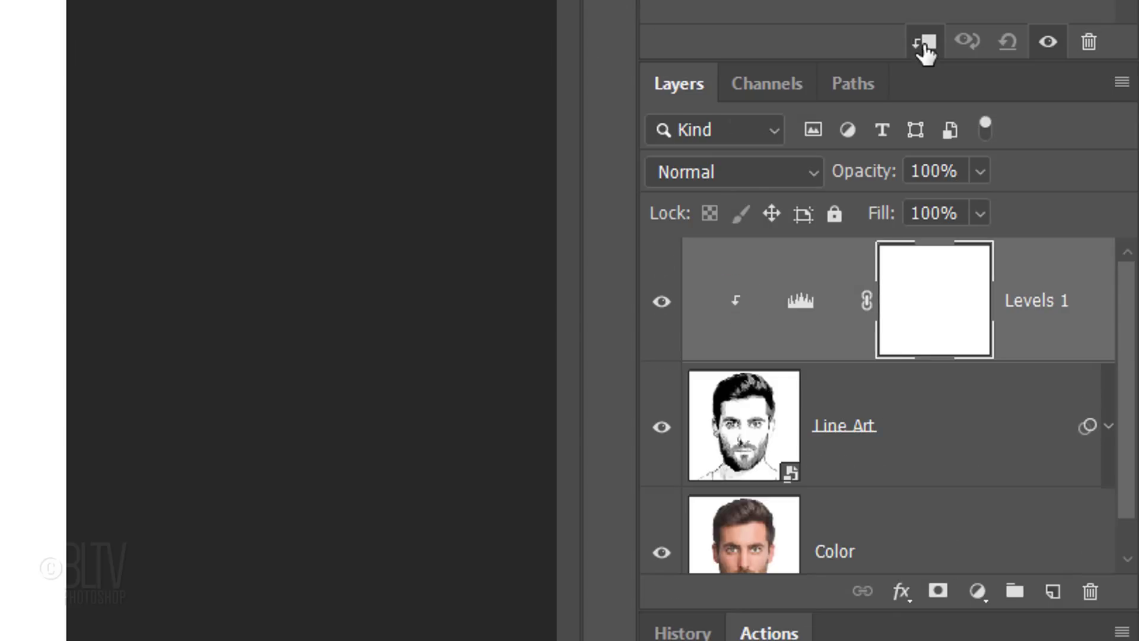
# Set the Levels adjustment's highlight input to 160 and its shadow input to 100.
pyautogui.click(1063, 366)
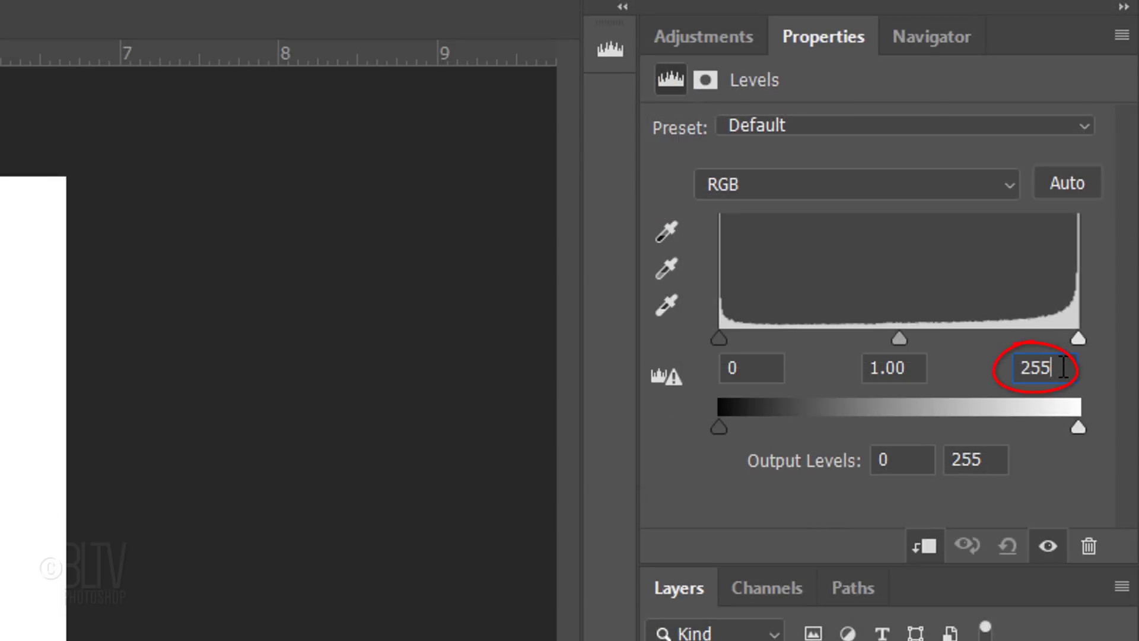
pyautogui.press('BackSpace')
pyautogui.press('BackSpace')
pyautogui.press('BackSpace')
pyautogui.write('160')
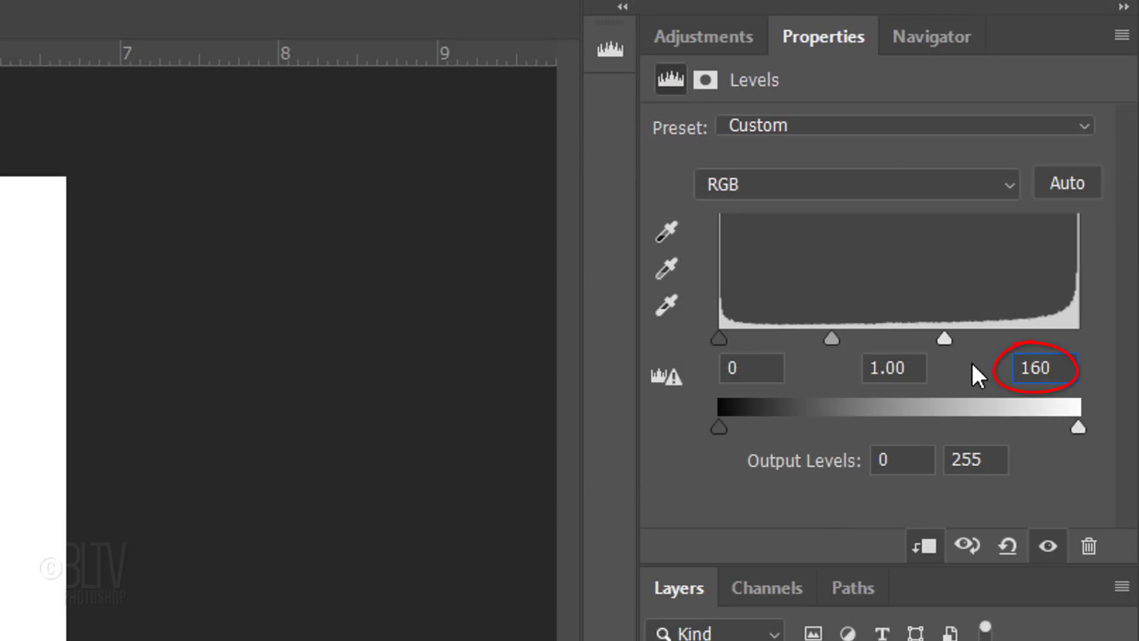
pyautogui.click(763, 366)
pyautogui.press('BackSpace')
pyautogui.write('100')
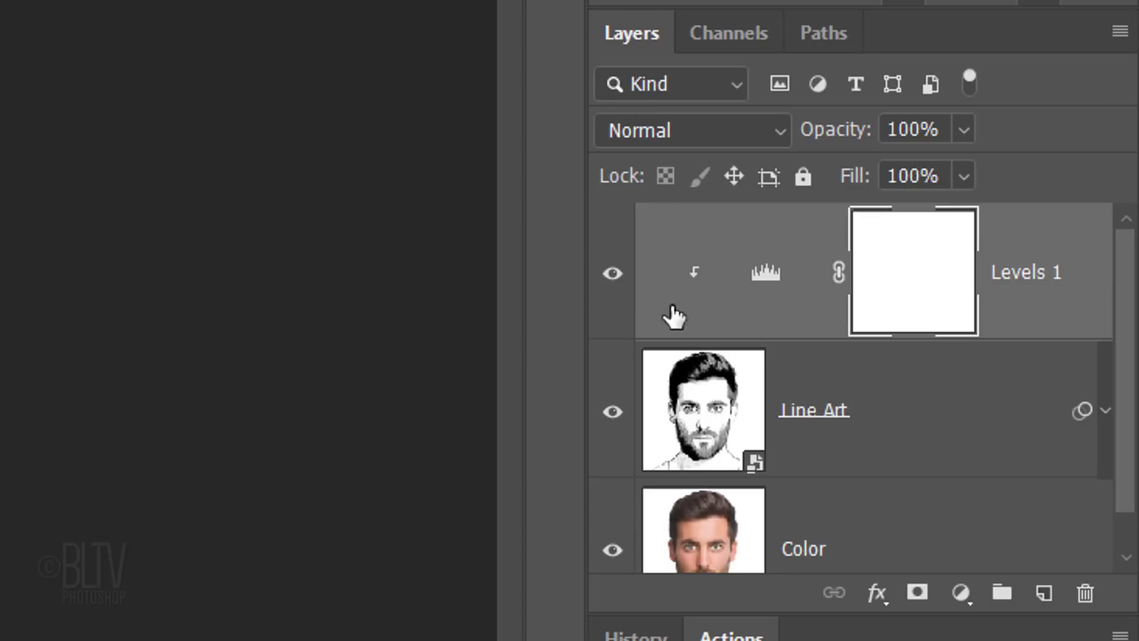
# Set the Line Art layer's blend mode to Multiply.
pyautogui.click(706, 410)
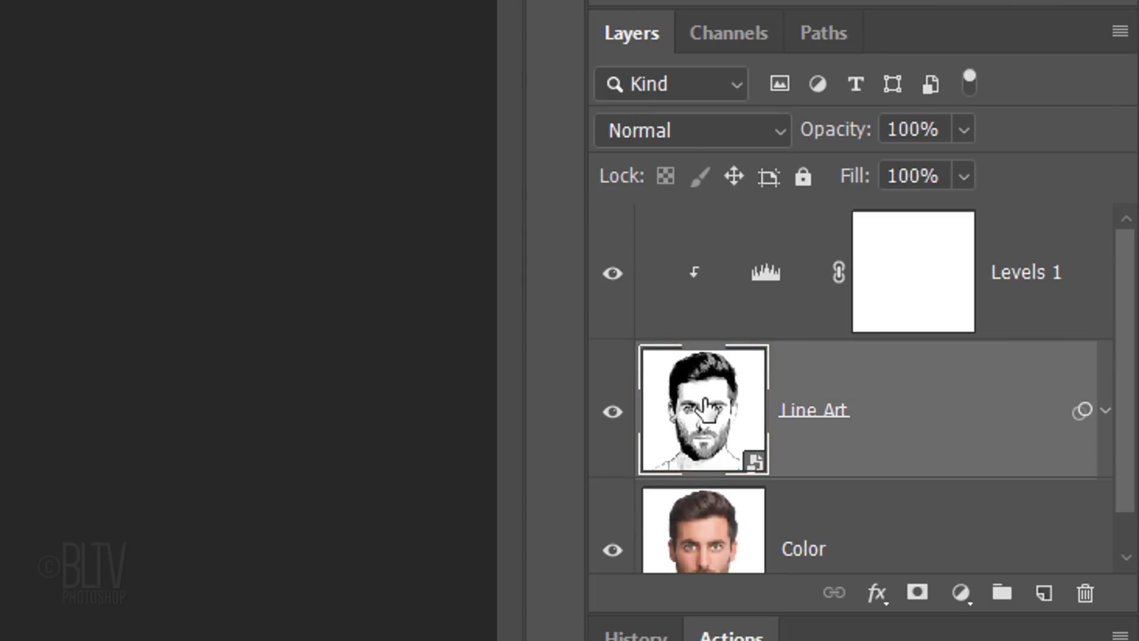
pyautogui.click(676, 135)
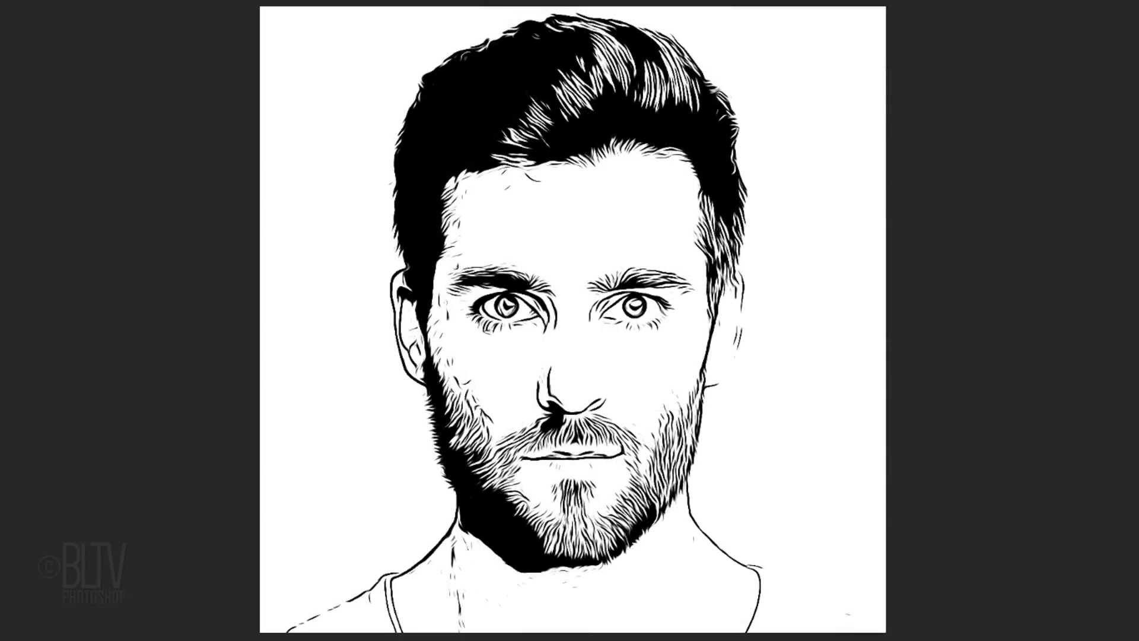
pyautogui.click(662, 145)
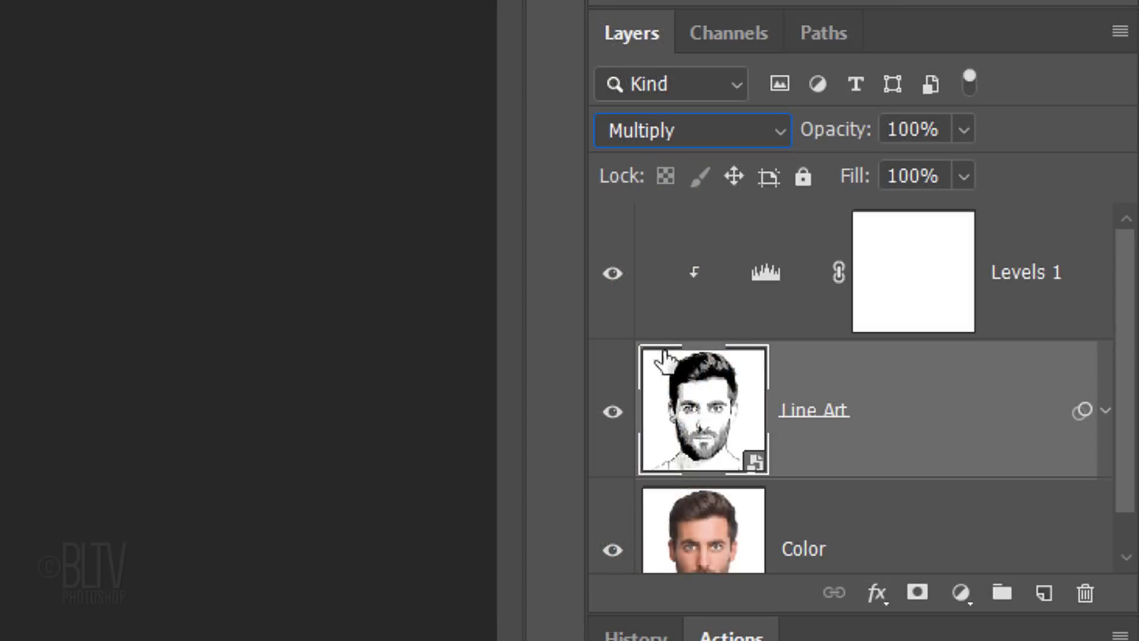
pyautogui.hotkey('alt', 'shift', 'n')
# Apply a Surface Blur to the Color layer with a radius of 20 pixels and a threshold of 10 levels.
pyautogui.click(709, 528)
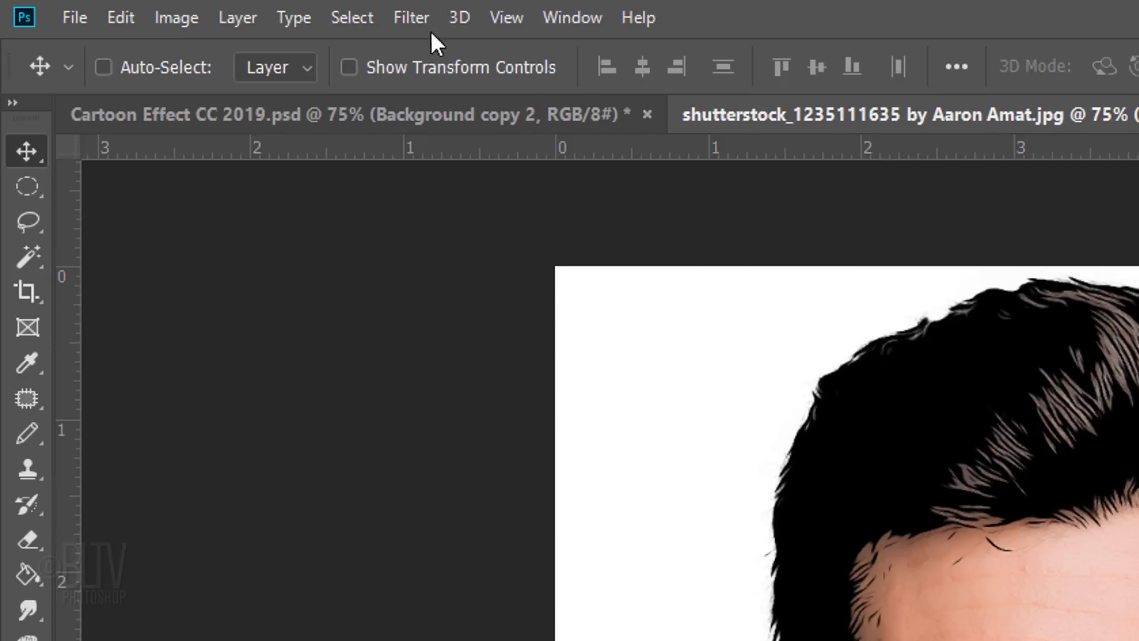
pyautogui.click(412, 19)
pyautogui.moveTo(434, 330)
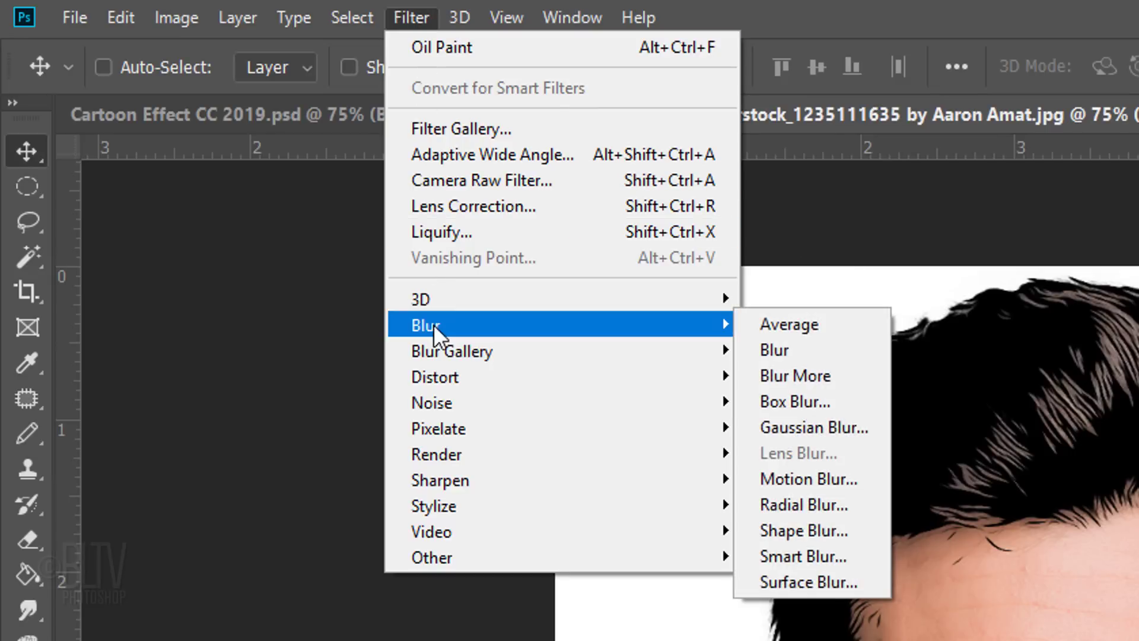
pyautogui.click(792, 584)
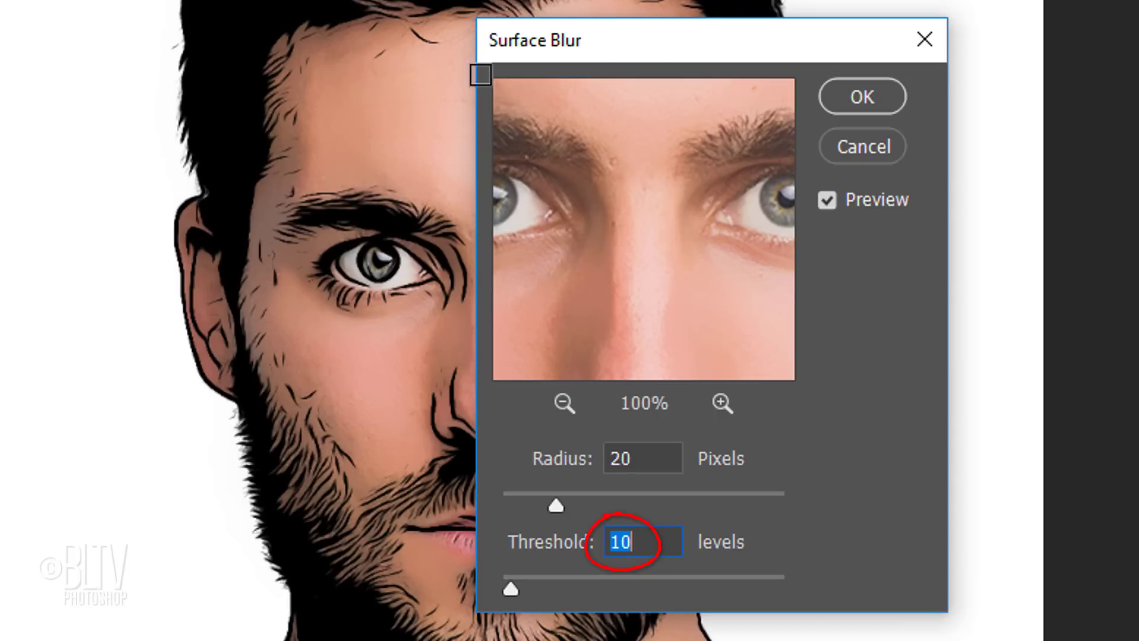
pyautogui.click(868, 97)
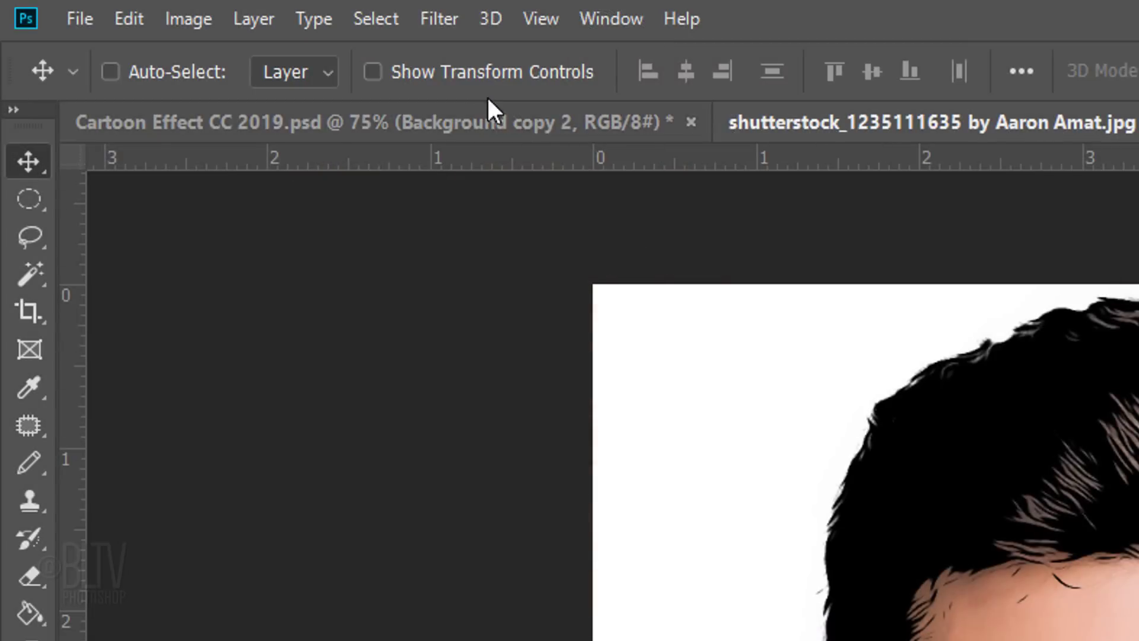
# Apply the Oil Paint filter to the Color layer with Stylization 5.0, Cleanliness 3.0, Scale 0.1, Bristle Detail 0.0 and Lighting off.
pyautogui.click(418, 21)
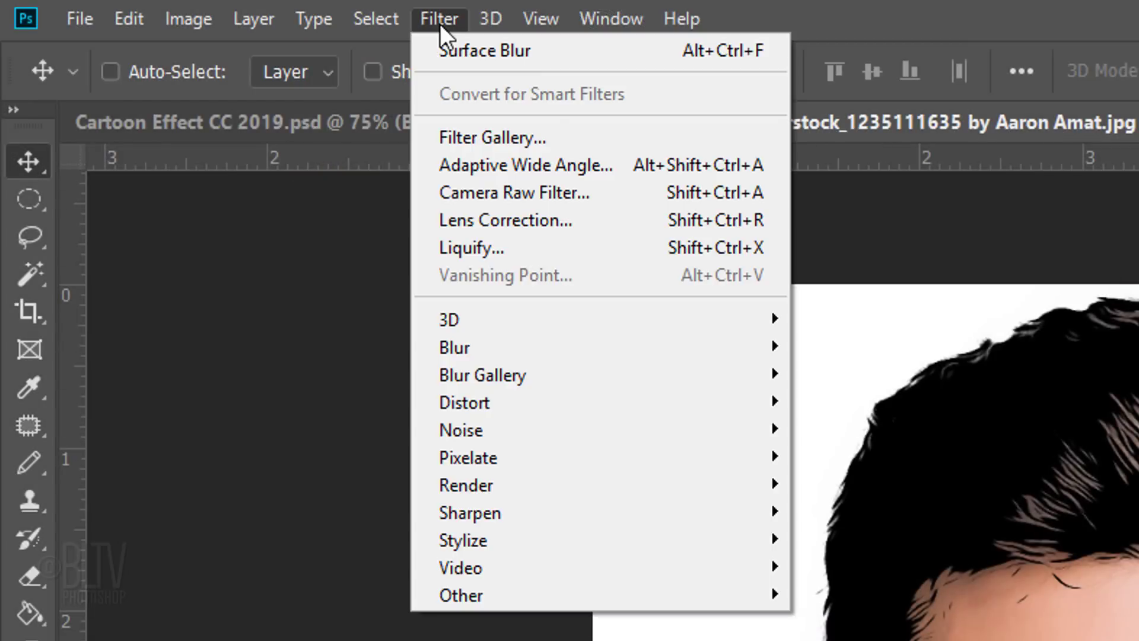
pyautogui.moveTo(472, 541)
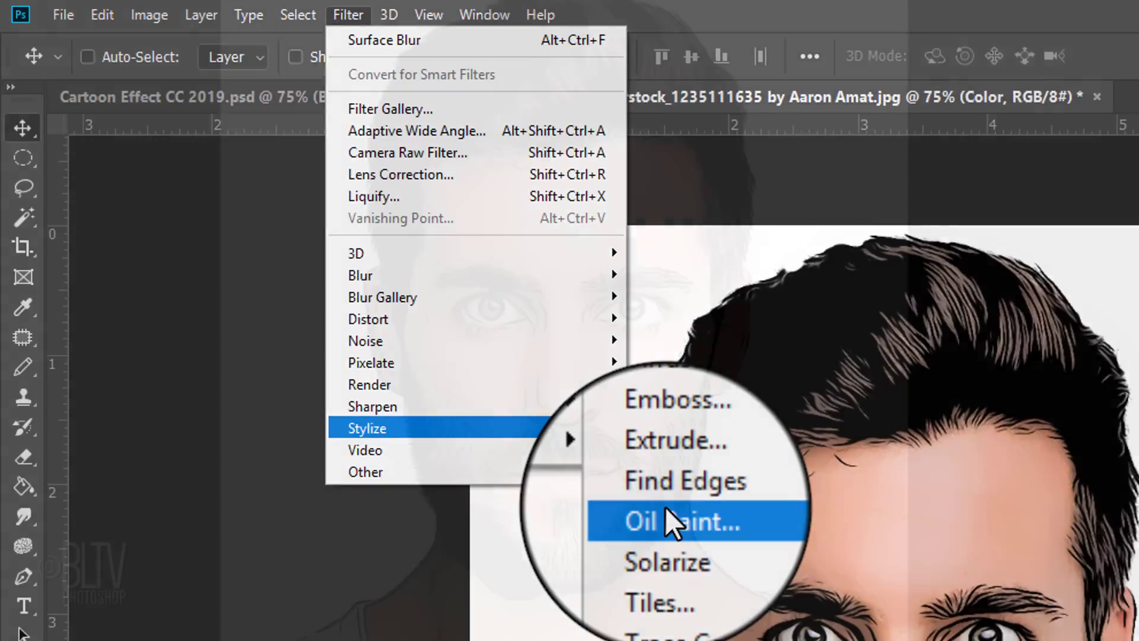
pyautogui.click(665, 507)
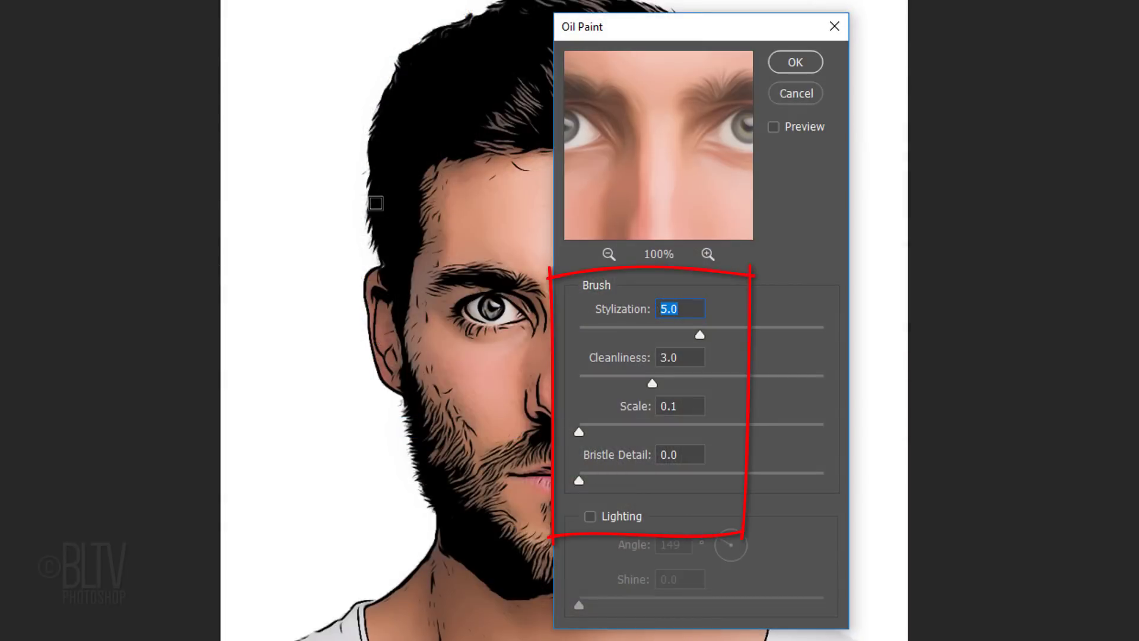
pyautogui.click(794, 64)
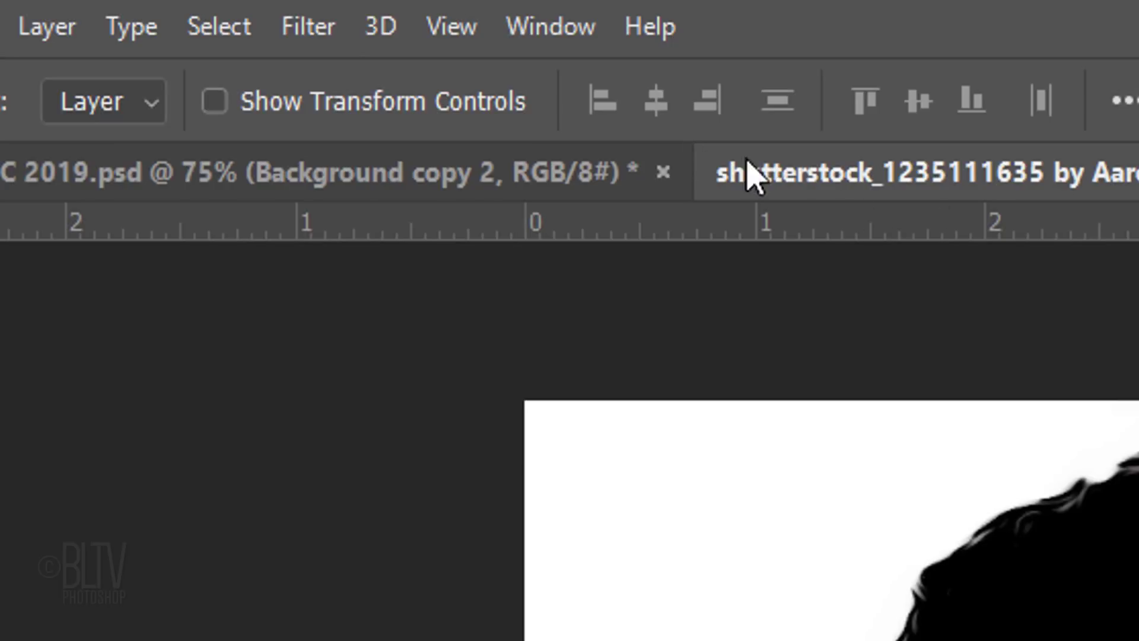
# Apply the Cutout filter to Color with Number of Levels 4, Edge Simplicity 4 and Edge Fidelity 2, and collapse its smart filters.
pyautogui.click(320, 29)
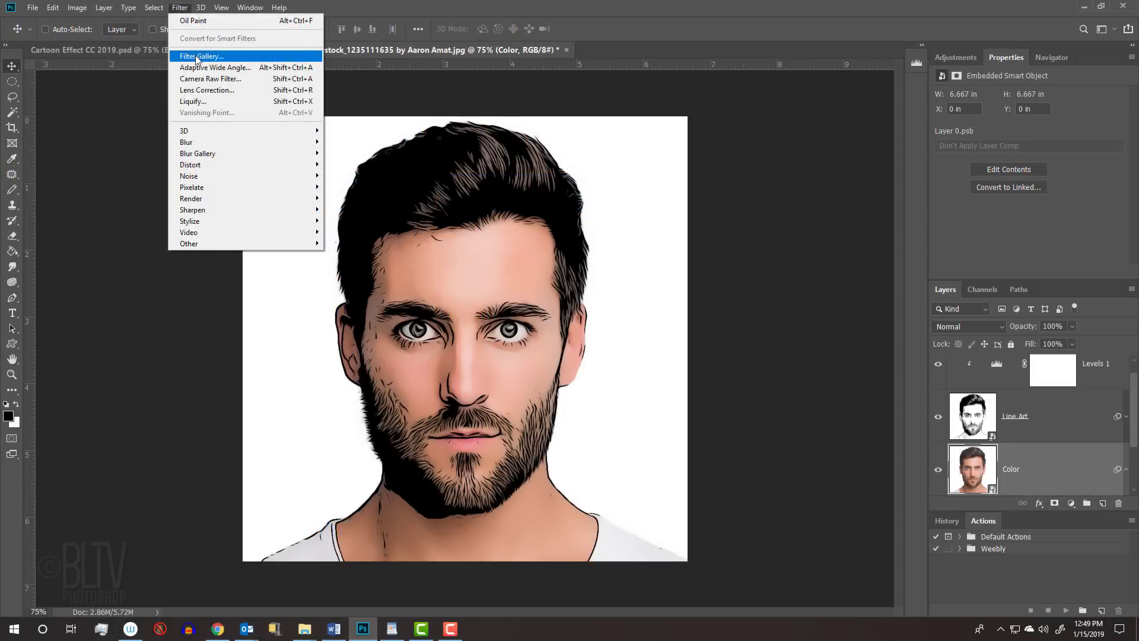
pyautogui.click(356, 198)
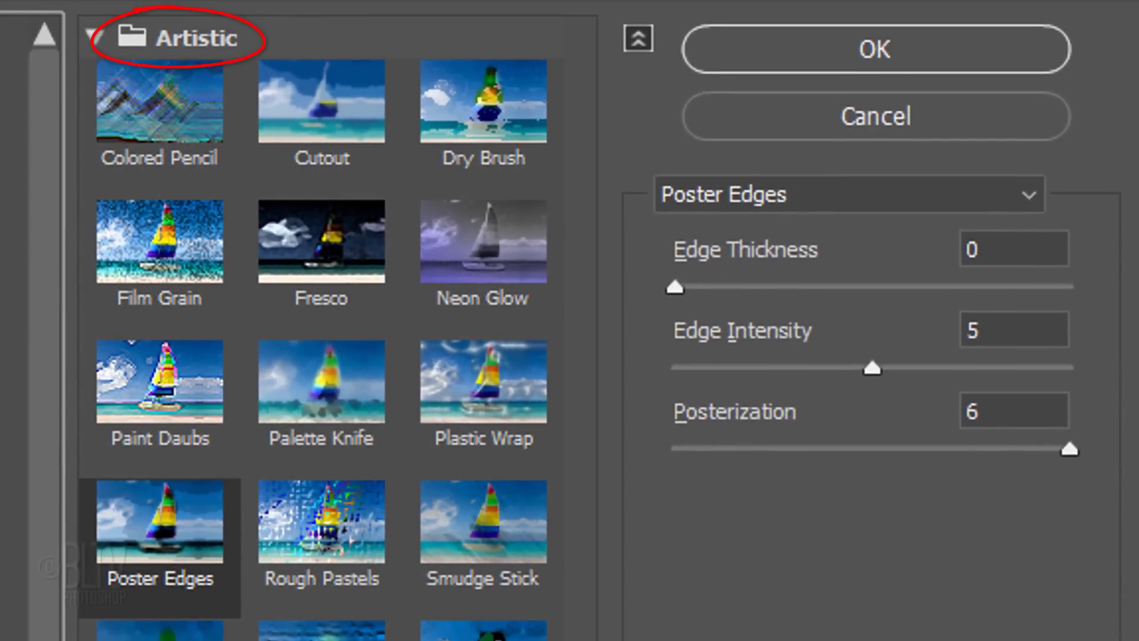
pyautogui.click(321, 119)
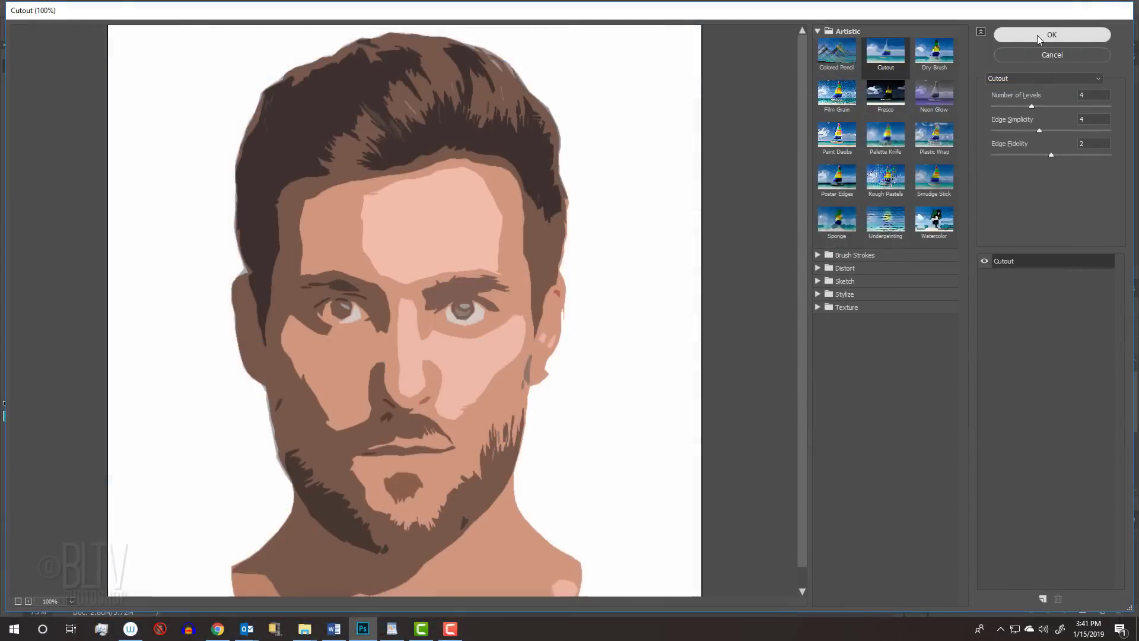
pyautogui.click(828, 58)
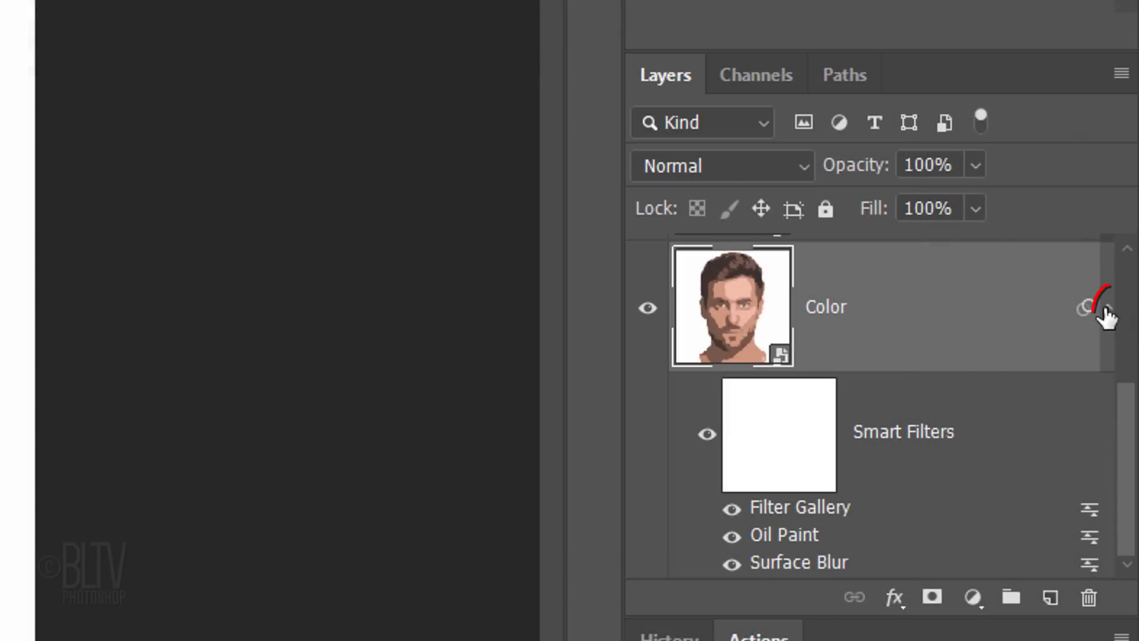
pyautogui.click(1107, 309)
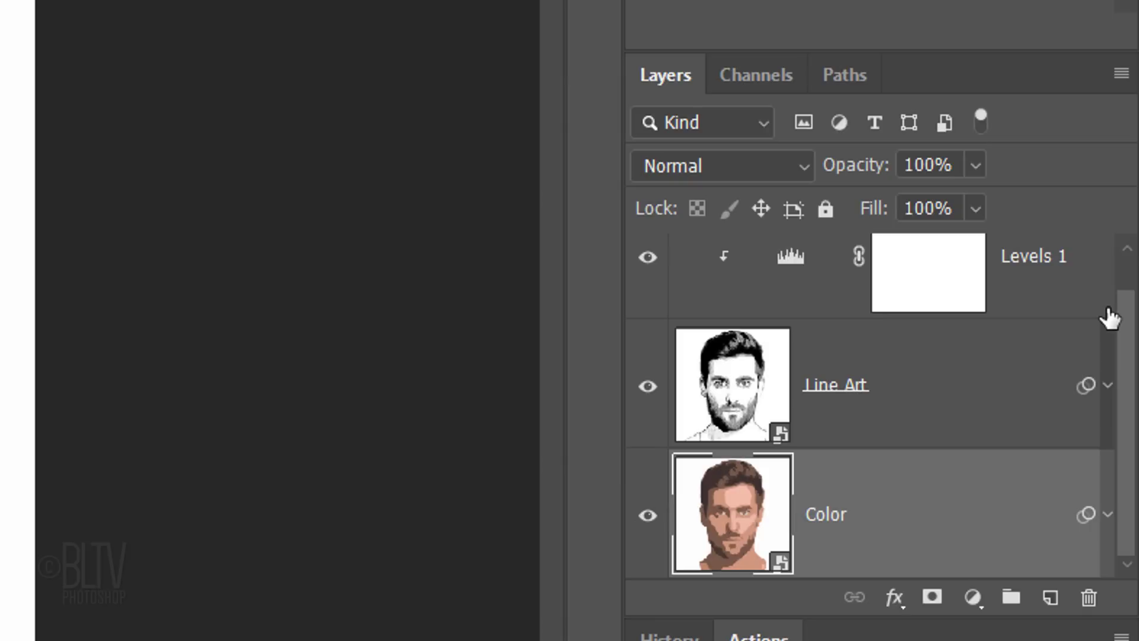
# Add a Hue/Saturation adjustment layer clipped to the Color layer and set its Saturation to 40.
pyautogui.click(973, 600)
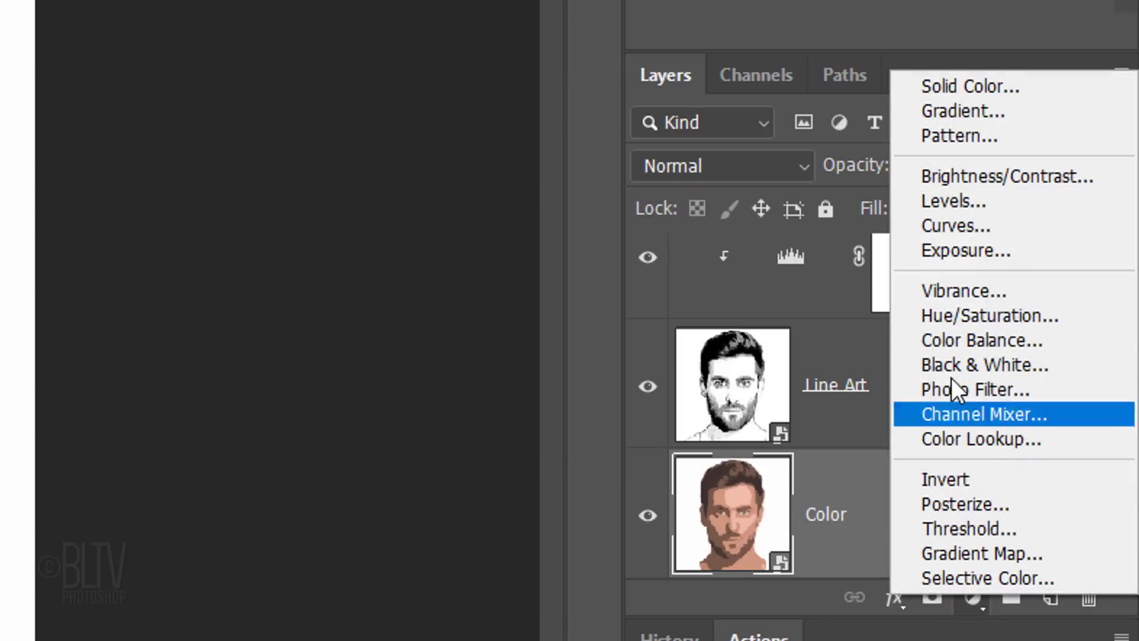
pyautogui.click(968, 314)
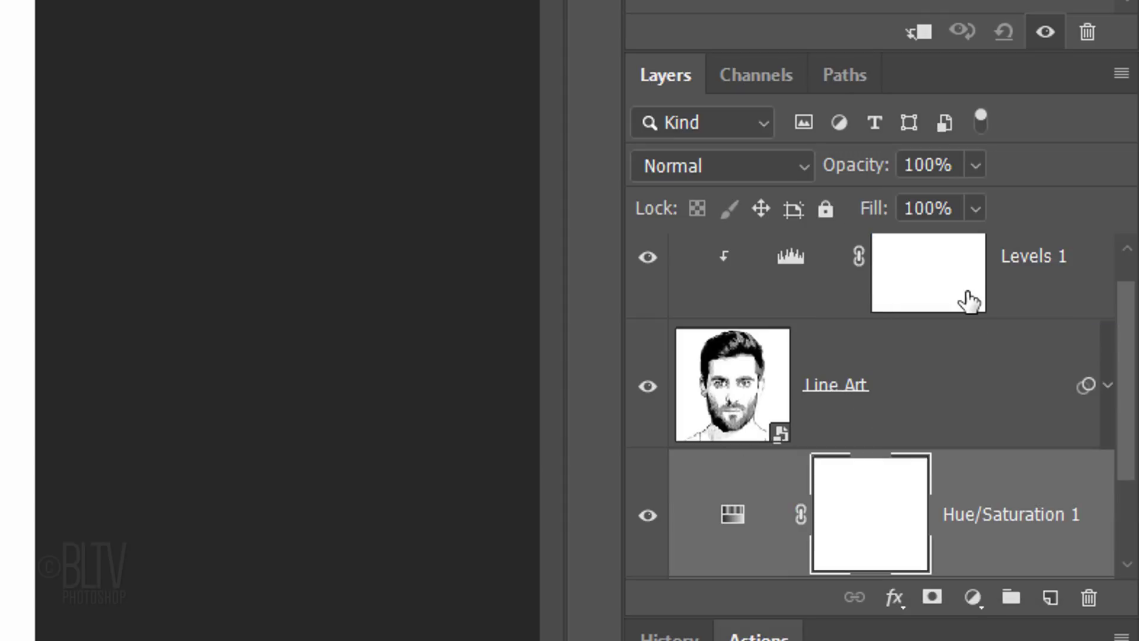
pyautogui.click(917, 34)
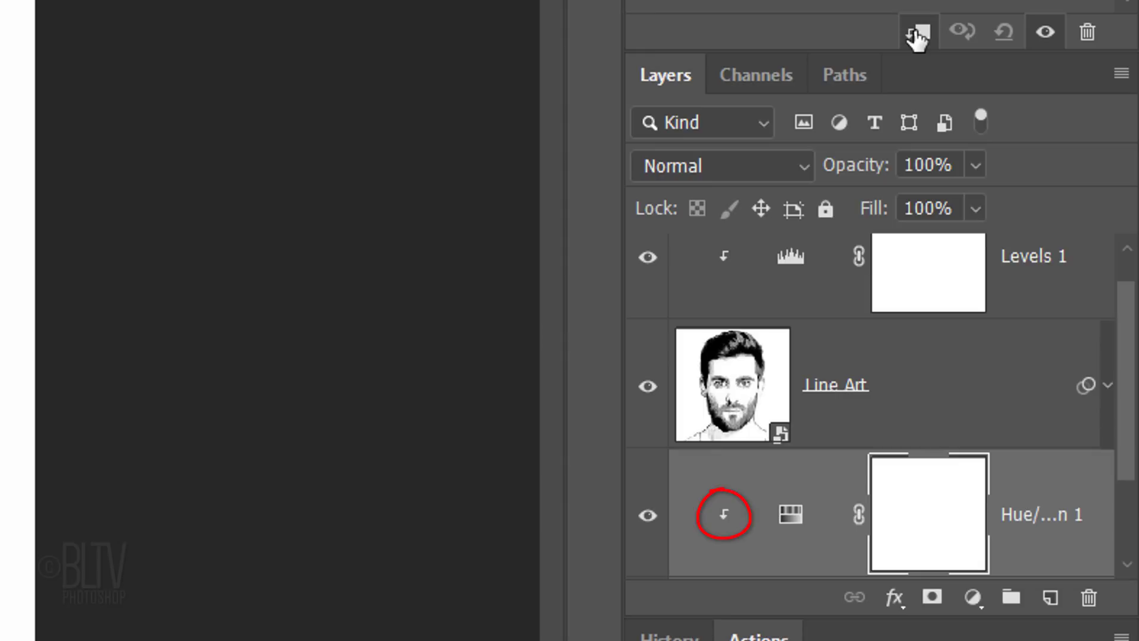
pyautogui.click(1078, 281)
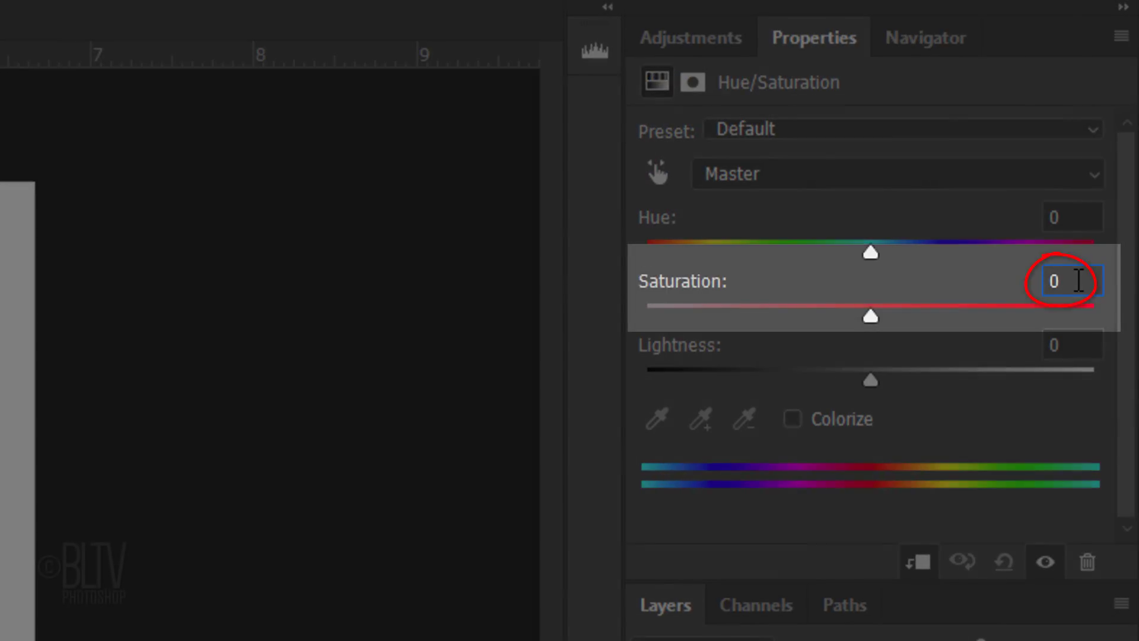
pyautogui.write('40')
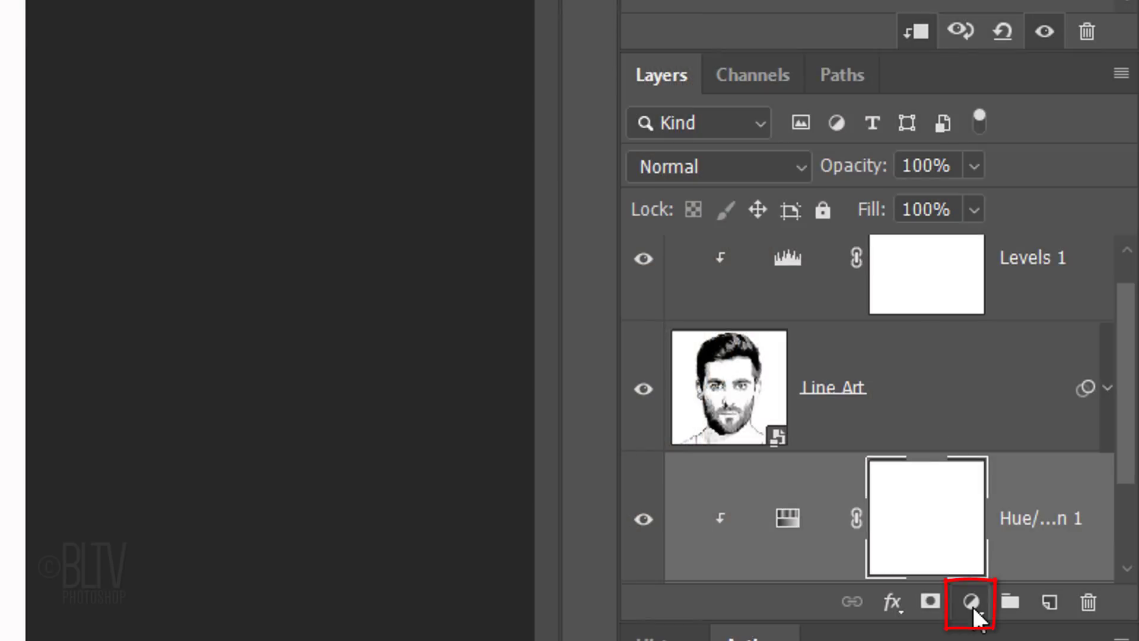
# Add a Levels adjustment layer above Hue/Saturation, clip it to the Color layer, and open its shadow output level for editing.
pyautogui.click(972, 604)
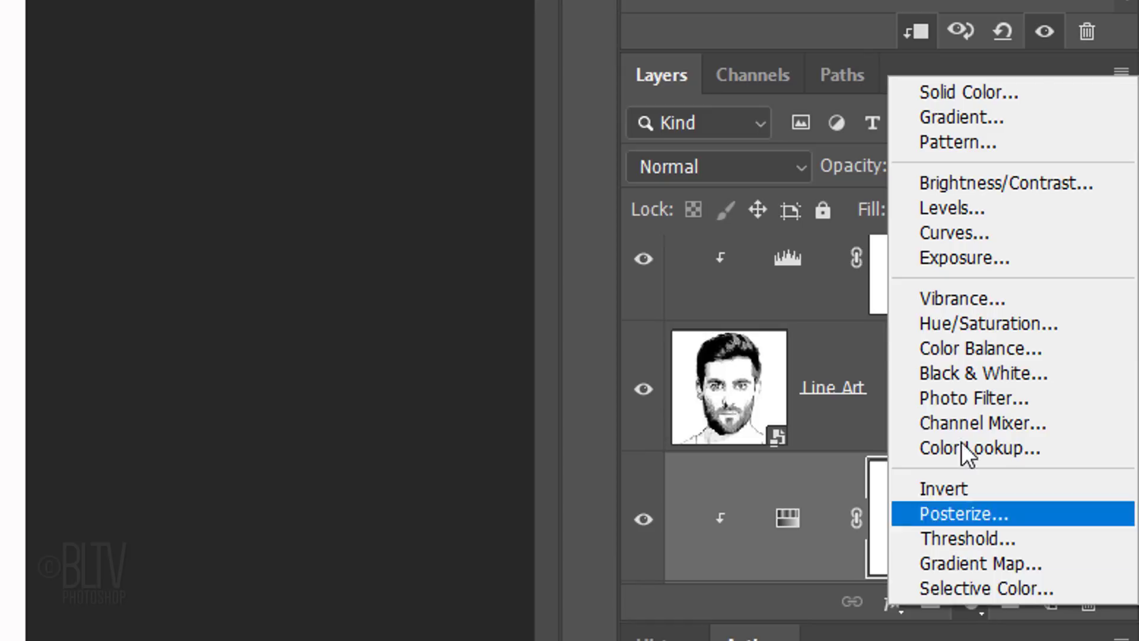
pyautogui.click(956, 203)
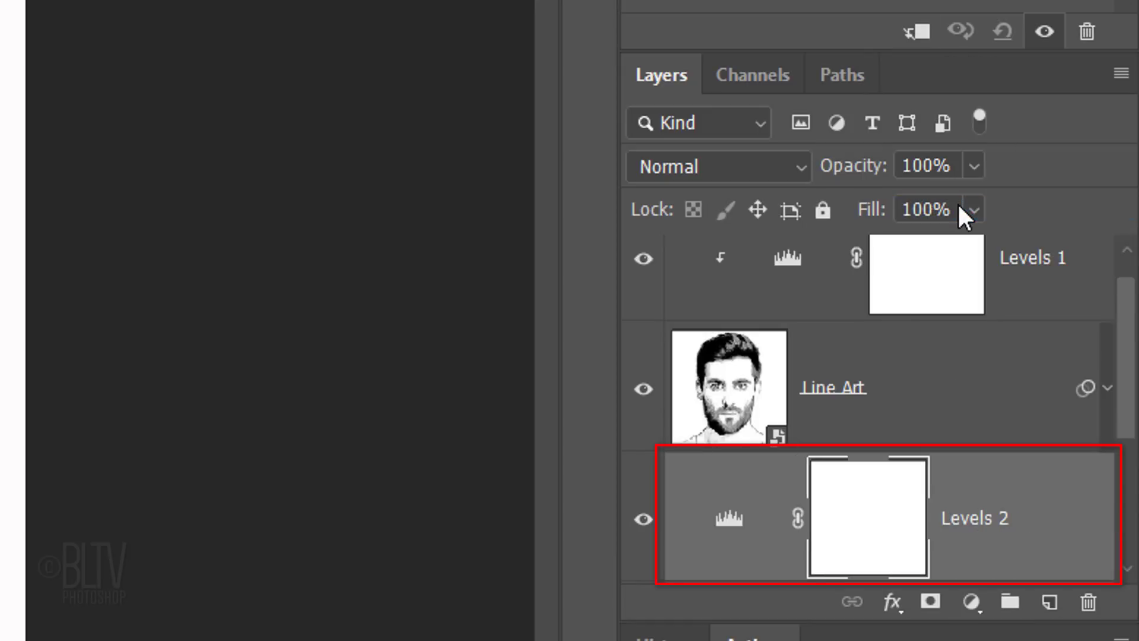
pyautogui.click(917, 38)
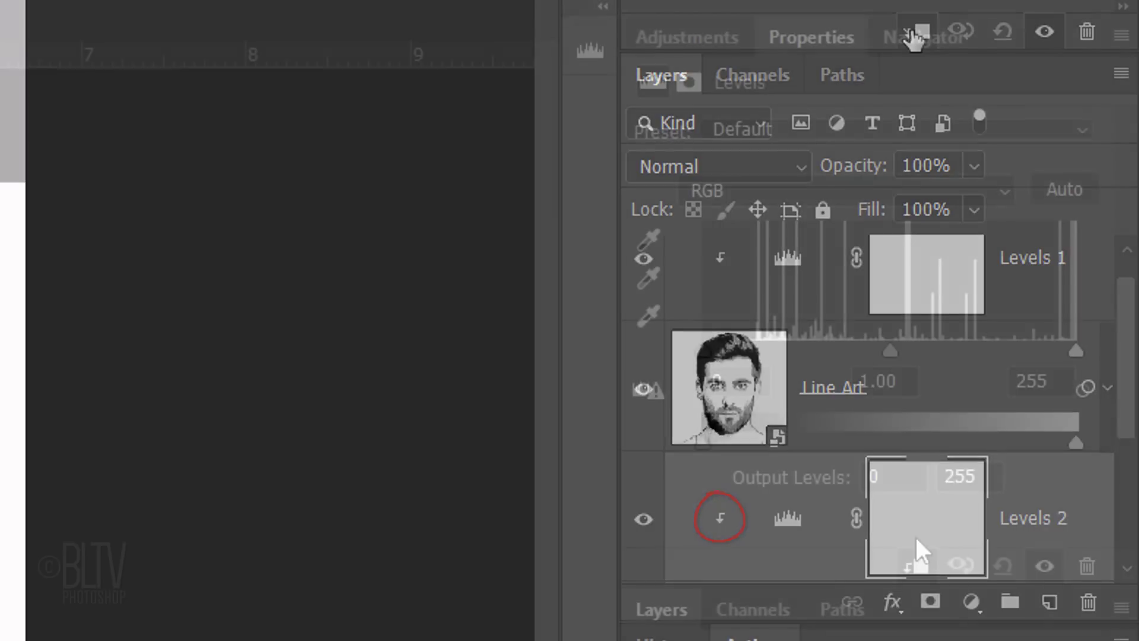
pyautogui.click(892, 475)
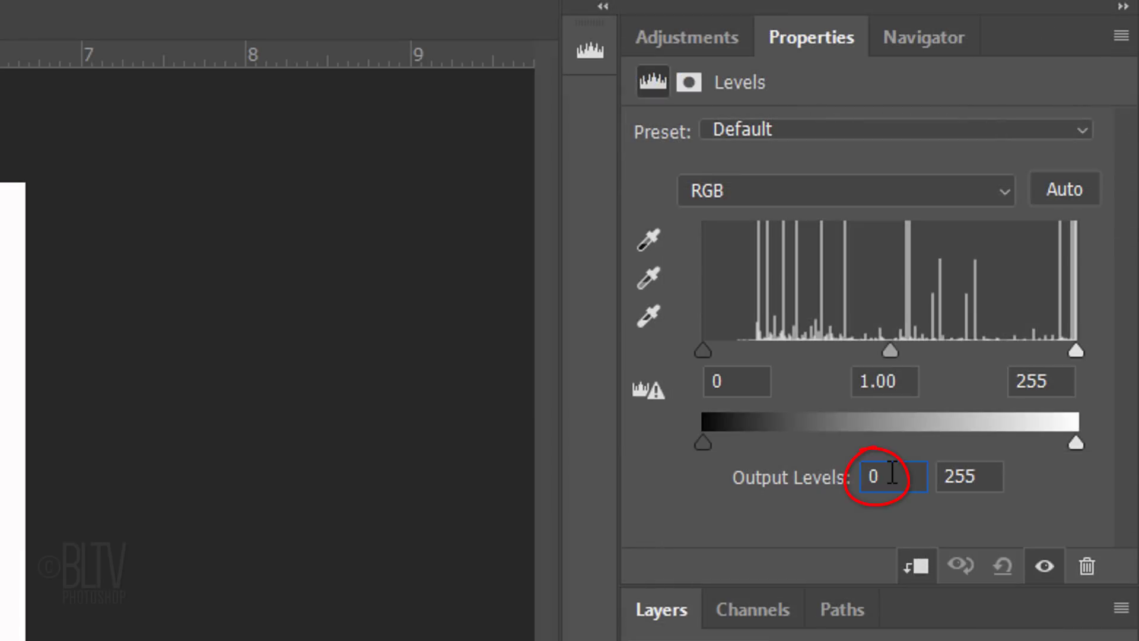
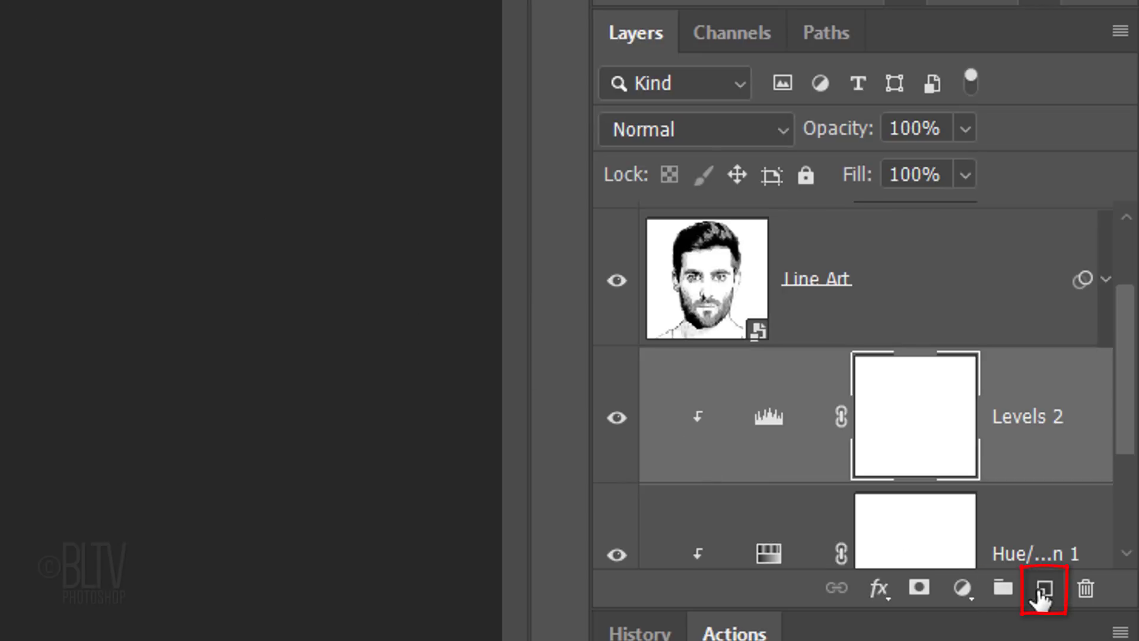
# Create a new empty layer directly below Line Art and name it Eyes.
pyautogui.click(1042, 591)
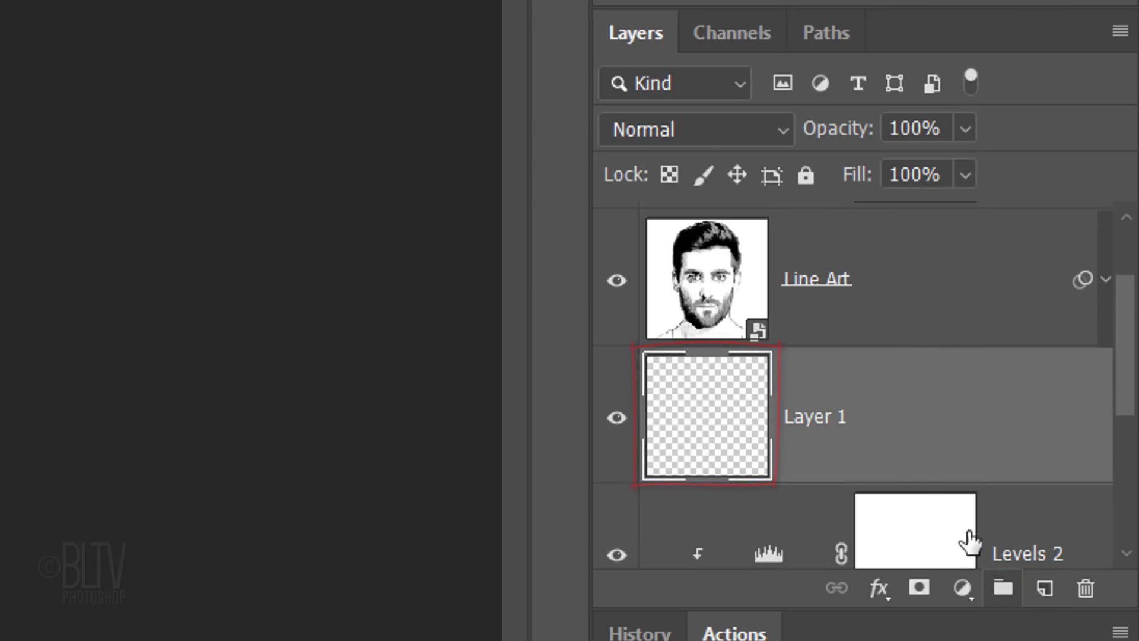
pyautogui.doubleClick(830, 426)
pyautogui.write('Eyes')
pyautogui.press('Return')
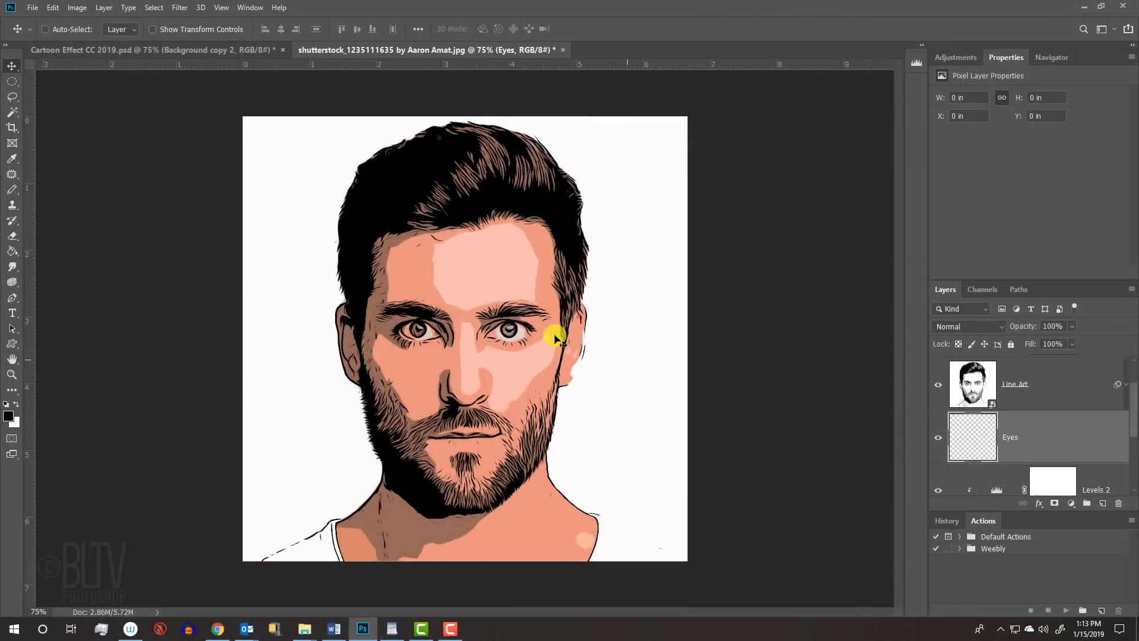
# Ready the Pencil tool over the eyes with a 50 px round brush at 100% hardness, and toggle its cursor display.
pyautogui.press('z')
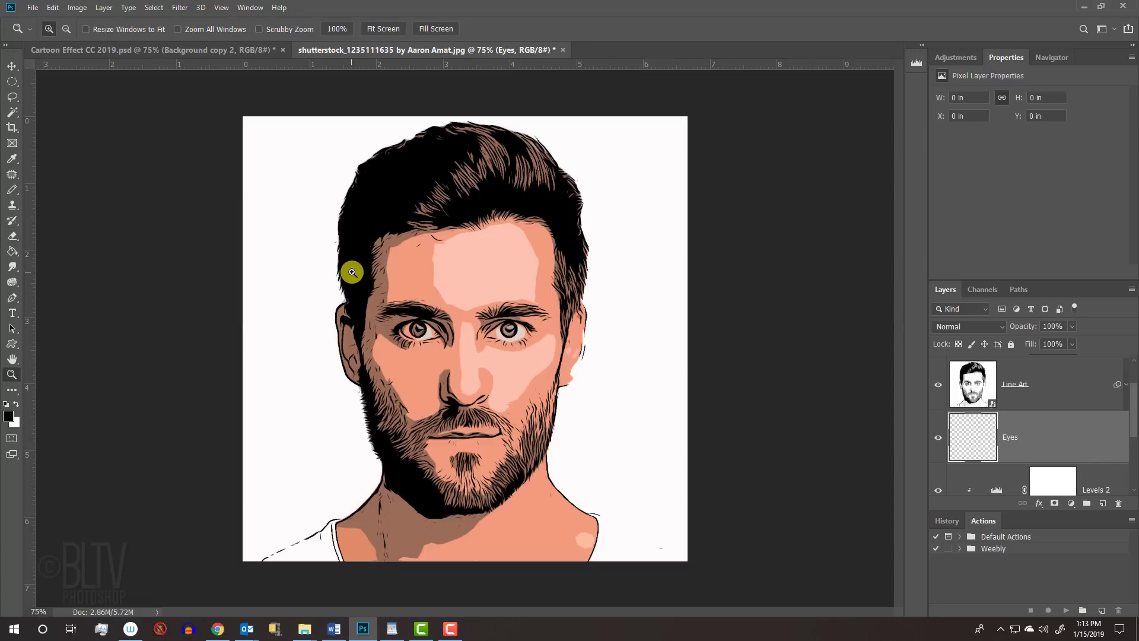
pyautogui.moveTo(352, 272); pyautogui.dragTo(580, 380)
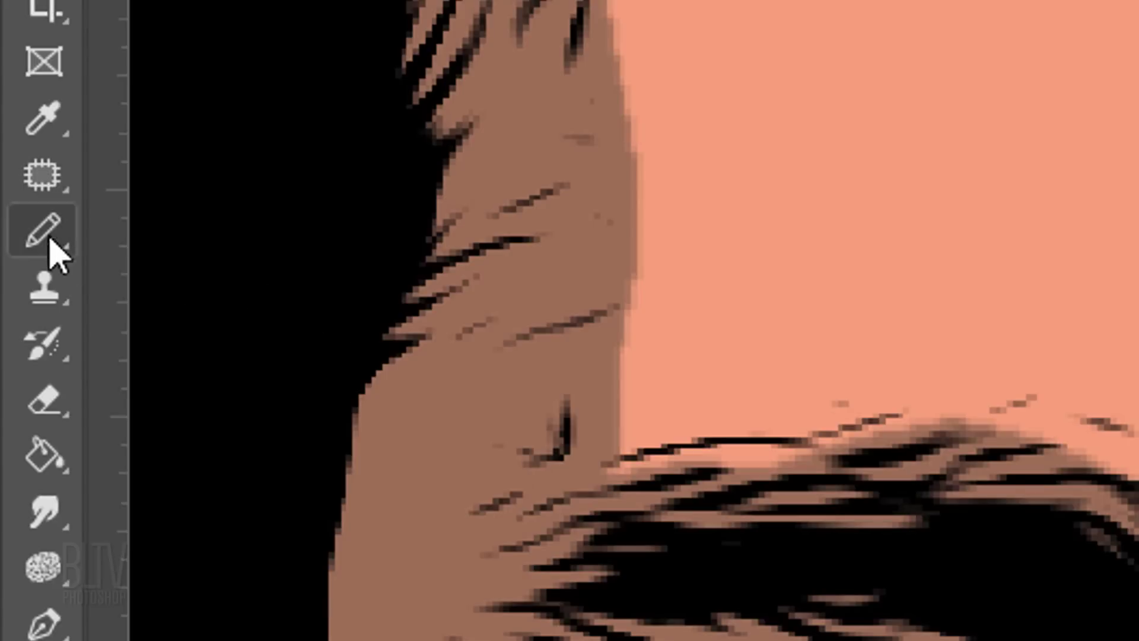
pyautogui.rightClick(11, 189)
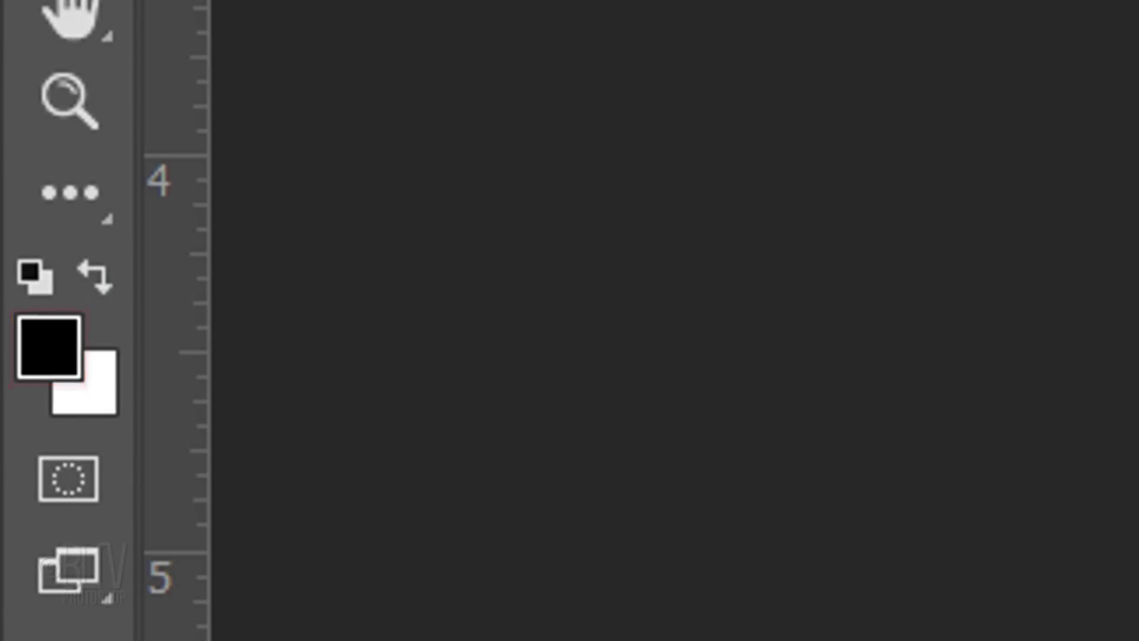
pyautogui.press('x')
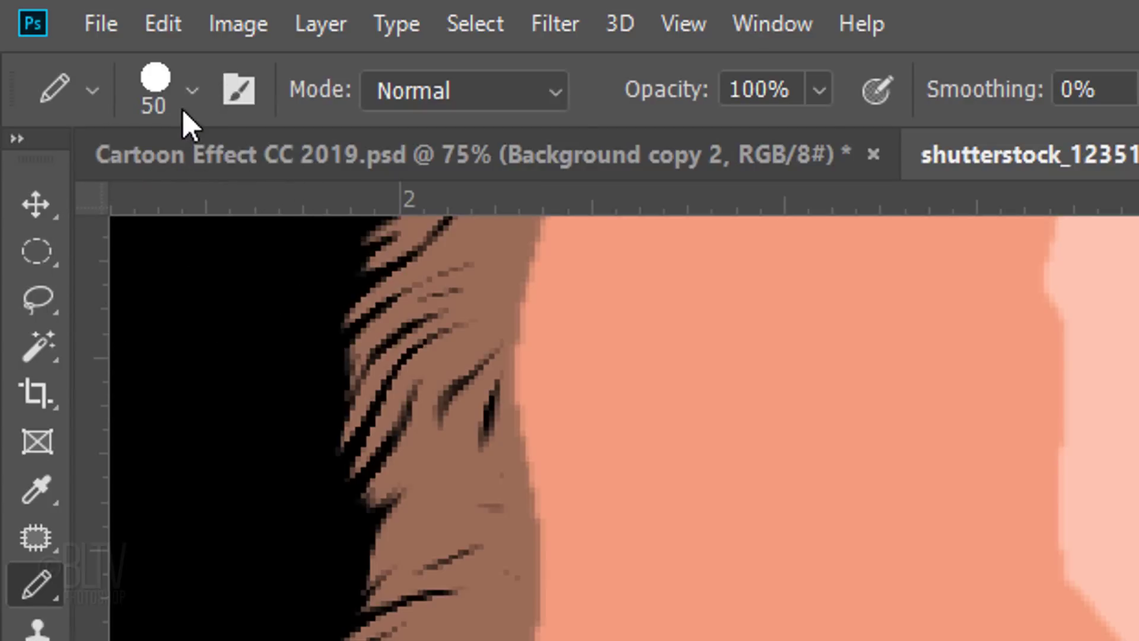
pyautogui.click(189, 91)
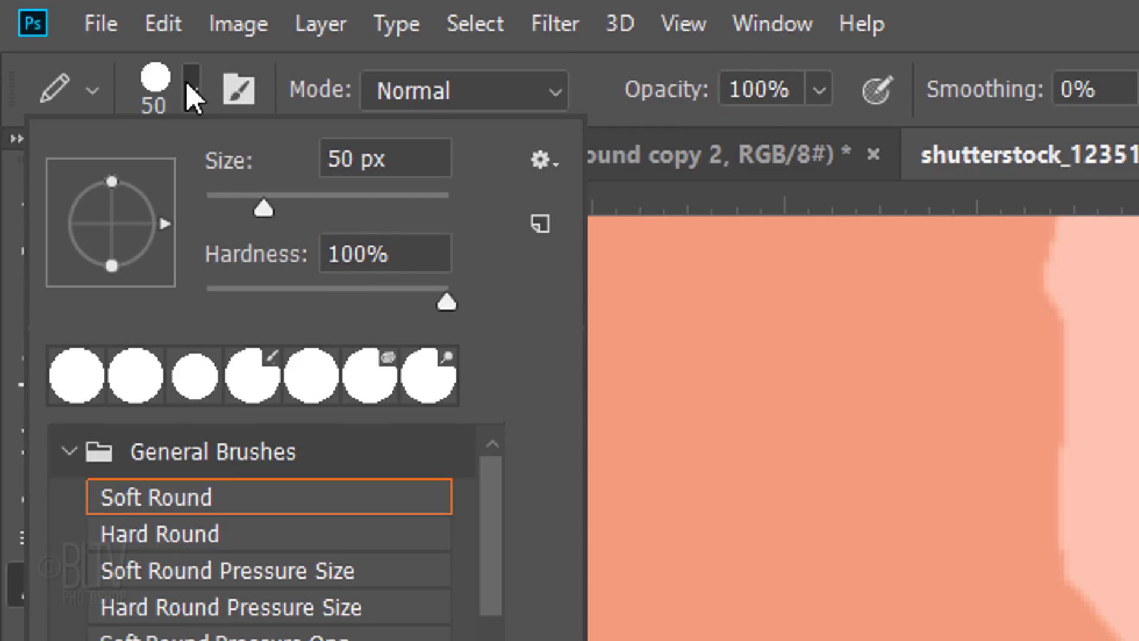
pyautogui.click(186, 82)
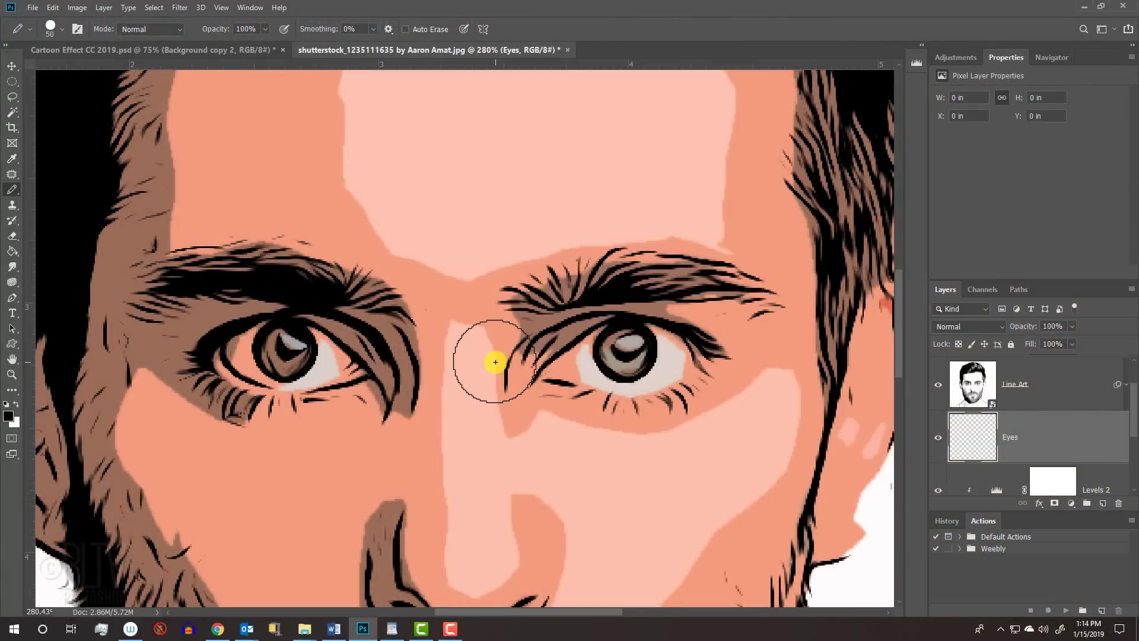
pyautogui.press('capslock')
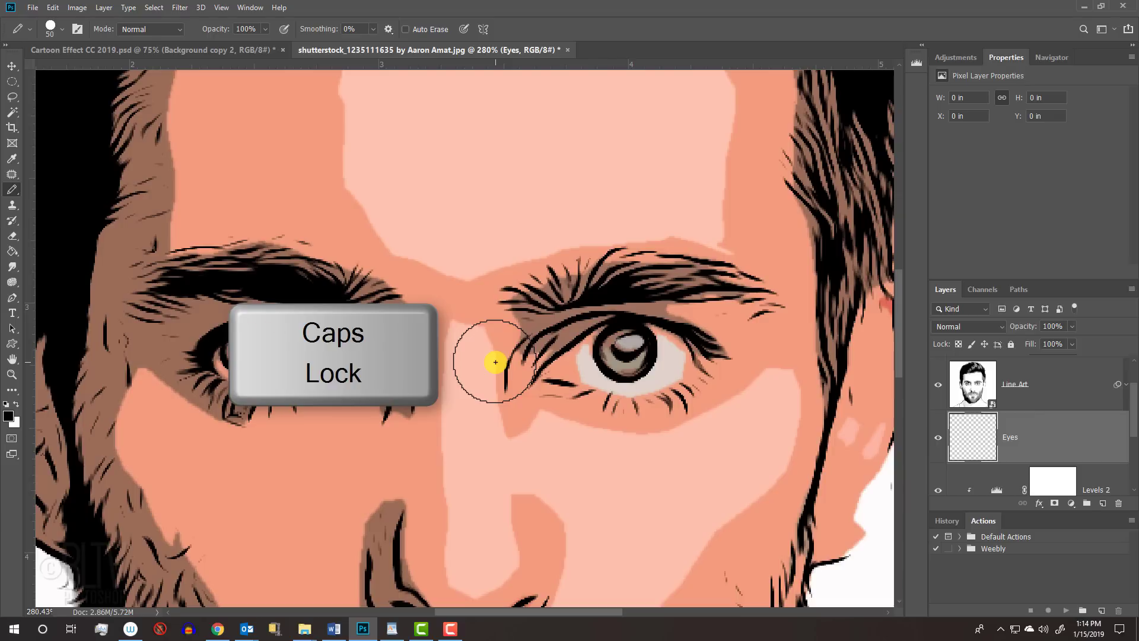
# Paint the whites of both eyes white on the Eyes layer using a 6 px pencil tip.
pyautogui.press(']')
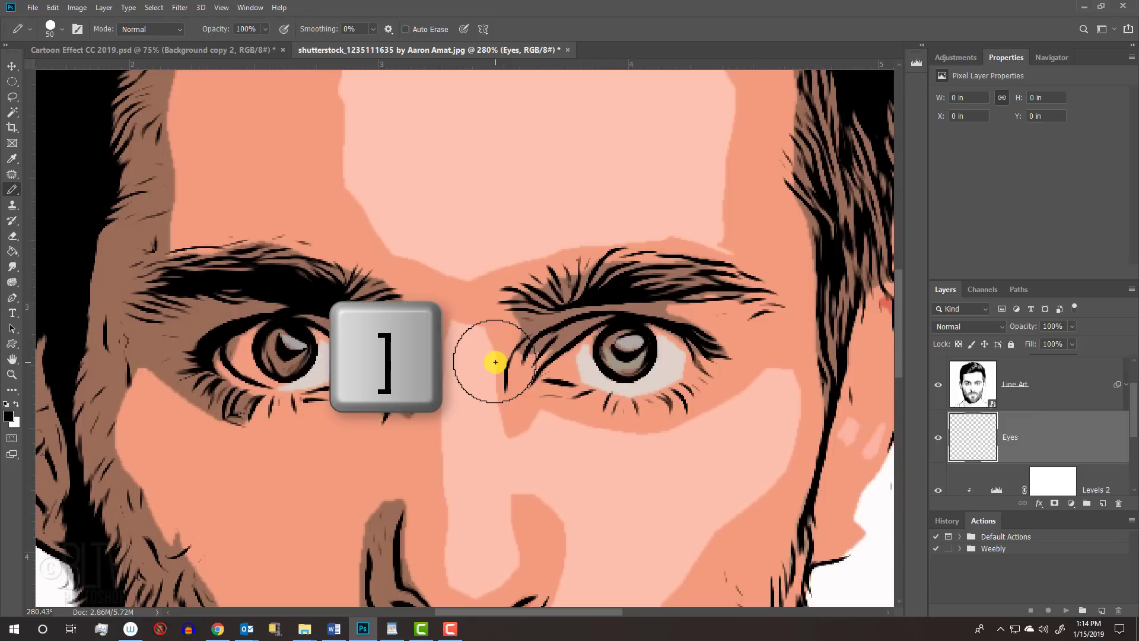
pyautogui.press('[')
pyautogui.press('[')
pyautogui.press('[')
pyautogui.press('[')
pyautogui.press('[')
pyautogui.press('[')
pyautogui.press('[')
pyautogui.press('[')
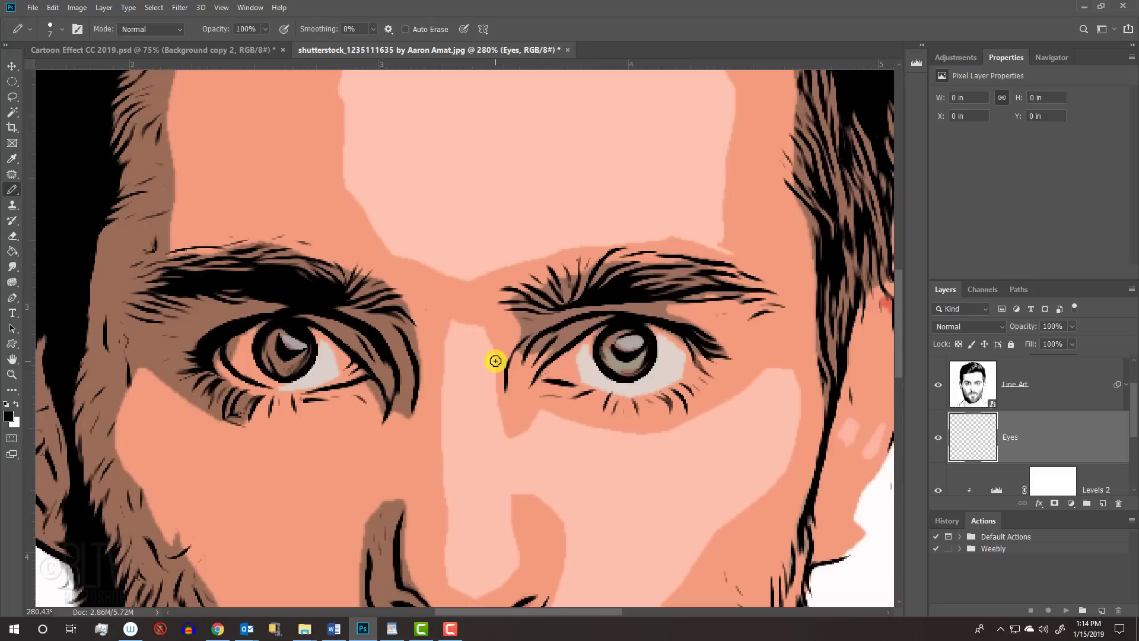
pyautogui.press('[')
pyautogui.press('x')
pyautogui.moveTo(538, 378)
pyautogui.mouseDown()
pyautogui.moveTo(590, 339)
pyautogui.moveTo(607, 381)
pyautogui.moveTo(660, 355)
pyautogui.moveTo(655, 328)
pyautogui.moveTo(688, 356)
pyautogui.moveTo(689, 370)
pyautogui.moveTo(661, 384)
pyautogui.moveTo(548, 375)
pyautogui.moveTo(619, 385)
pyautogui.moveTo(674, 368)
pyautogui.mouseUp()
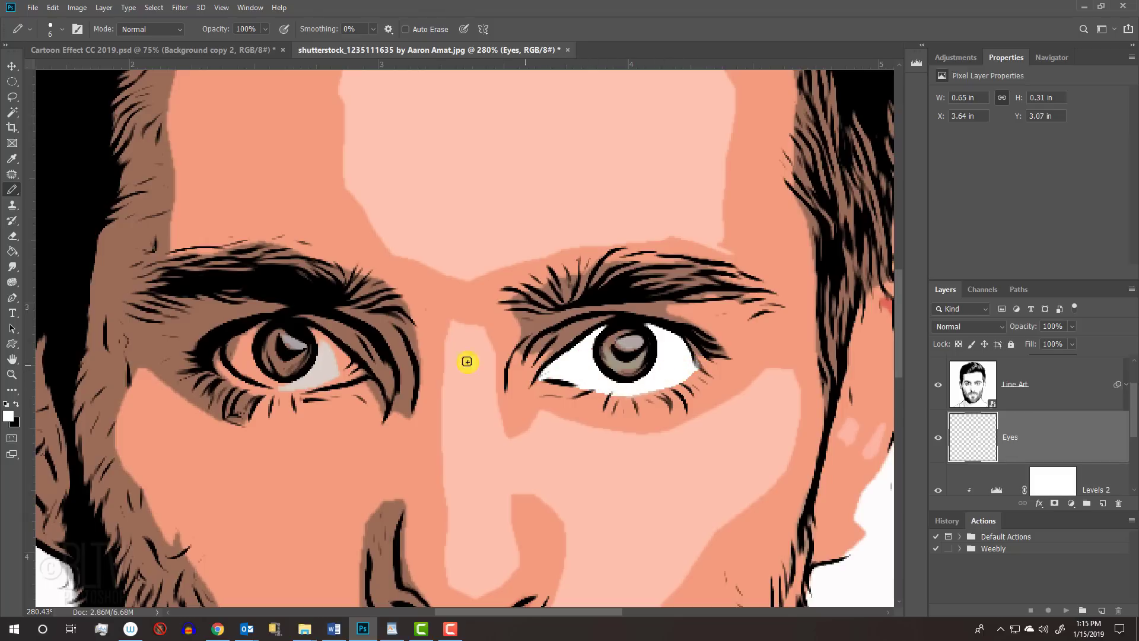
pyautogui.moveTo(347, 355)
pyautogui.mouseDown()
pyautogui.moveTo(321, 341)
pyautogui.moveTo(355, 372)
pyautogui.moveTo(328, 382)
pyautogui.moveTo(265, 379)
pyautogui.moveTo(235, 363)
pyautogui.moveTo(259, 392)
pyautogui.moveTo(234, 358)
pyautogui.moveTo(254, 329)
pyautogui.moveTo(254, 360)
pyautogui.moveTo(304, 385)
pyautogui.moveTo(337, 363)
pyautogui.mouseUp()
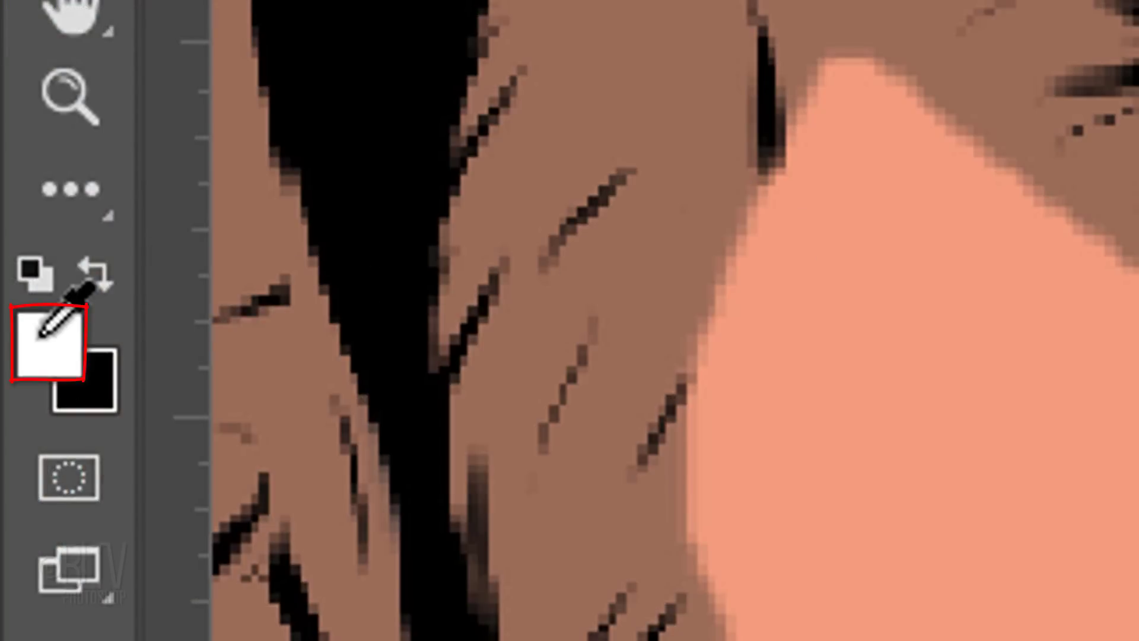
# Set the foreground color to light gray e1dede and shade the corners of both eye whites with a smaller pencil tip.
pyautogui.click(42, 333)
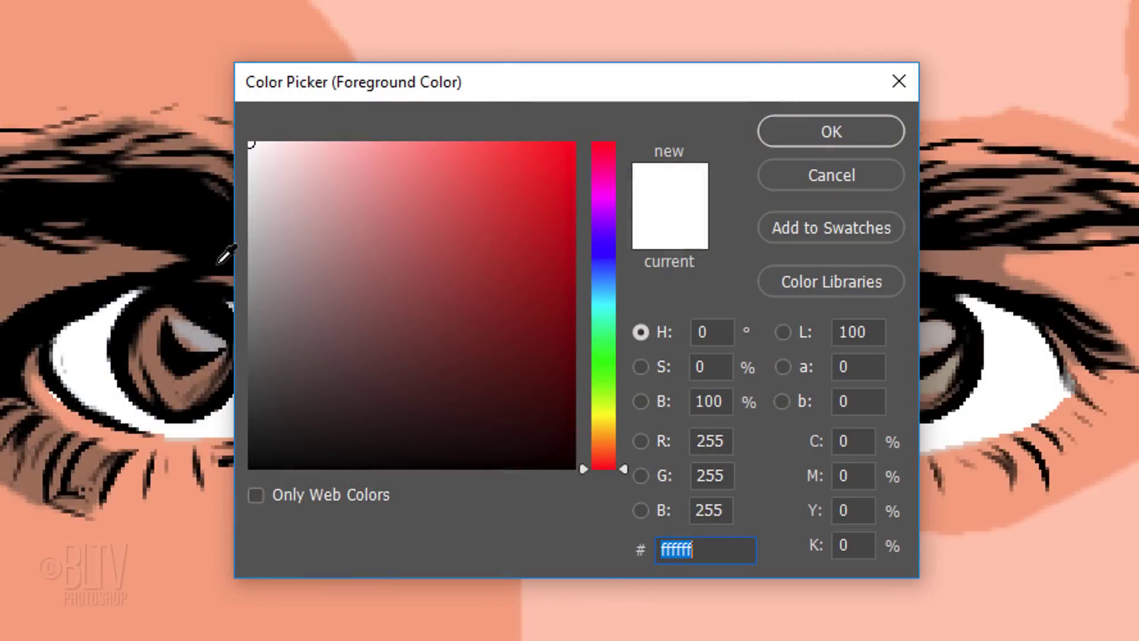
pyautogui.write('d1cfcf')
pyautogui.click(253, 181)
pyautogui.click(252, 180)
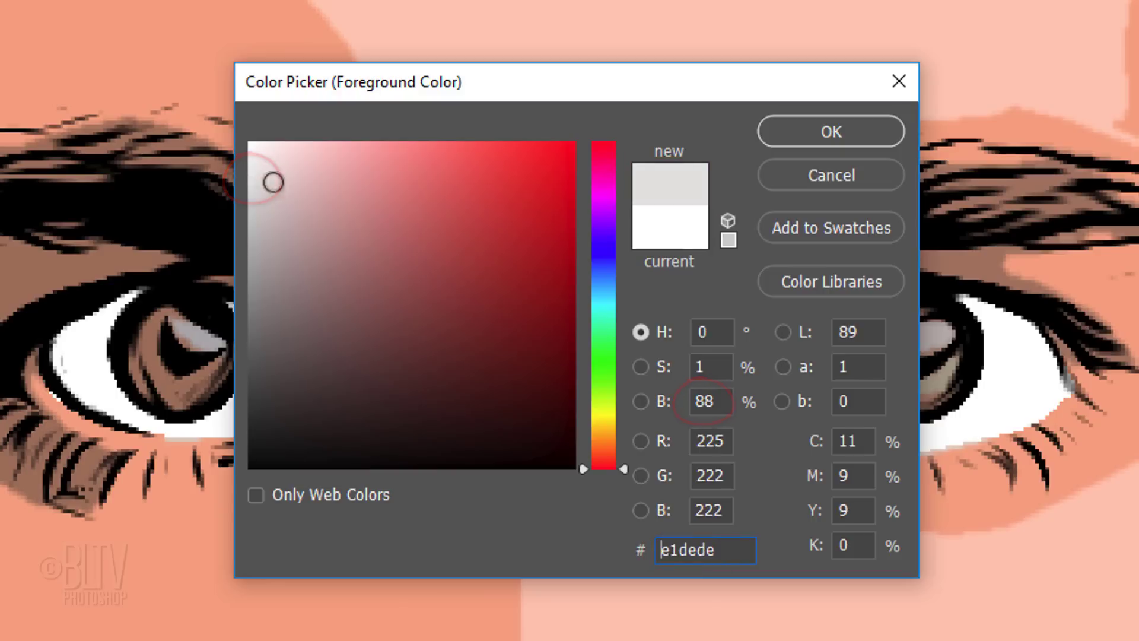
pyautogui.click(833, 132)
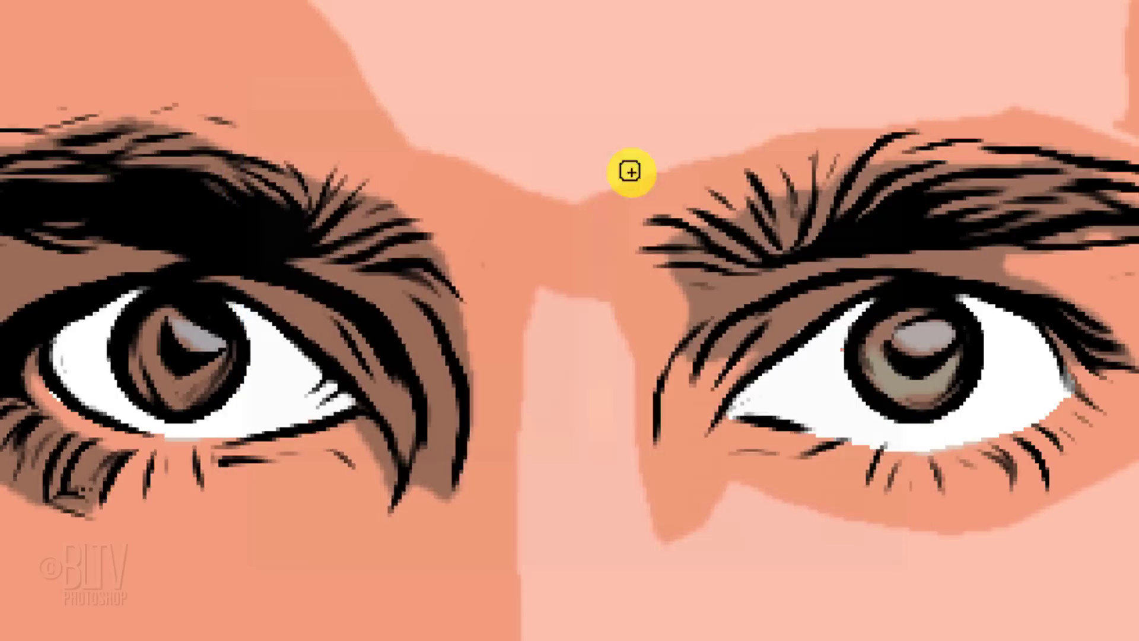
pyautogui.press(']')
pyautogui.press('[')
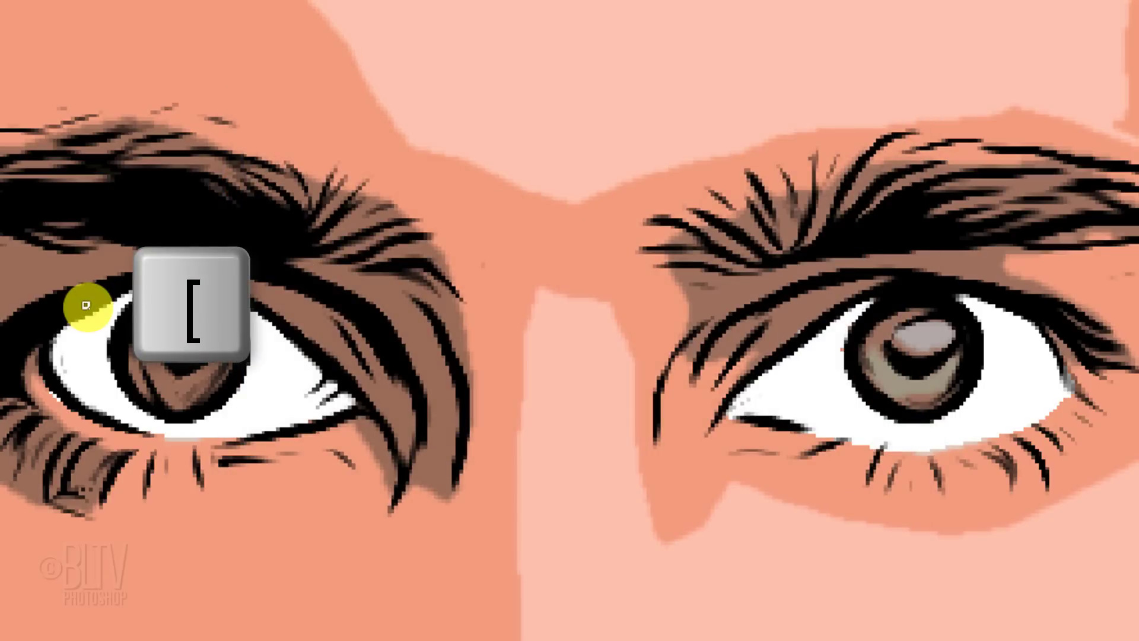
pyautogui.moveTo(84, 318)
pyautogui.mouseDown()
pyautogui.moveTo(88, 409)
pyautogui.moveTo(82, 328)
pyautogui.moveTo(68, 395)
pyautogui.mouseUp()
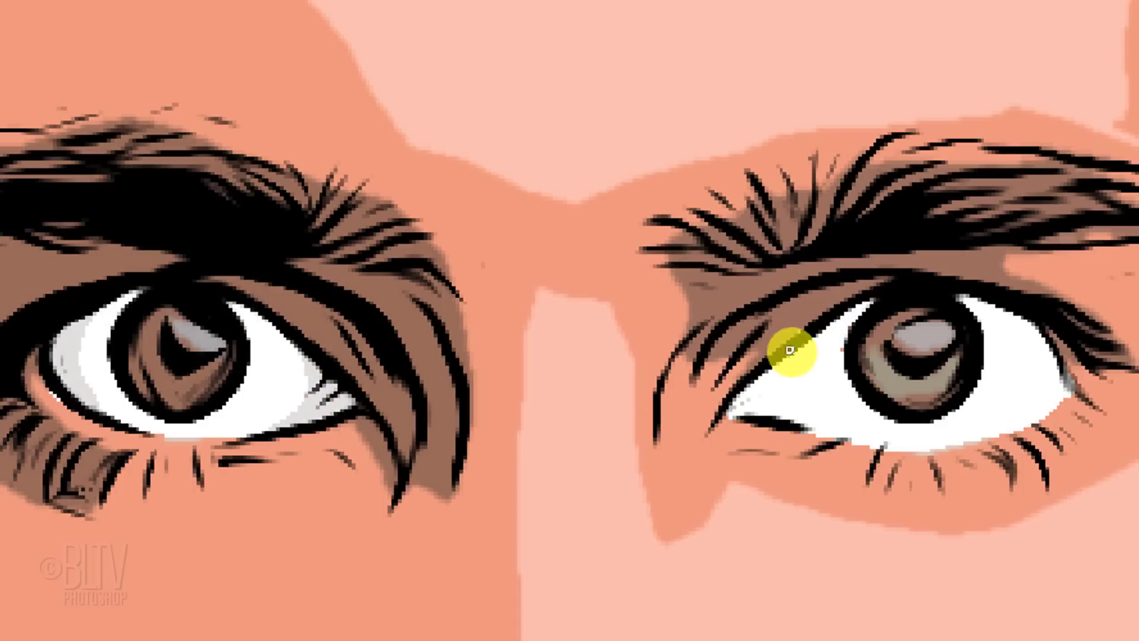
pyautogui.moveTo(790, 348); pyautogui.dragTo(765, 385)
pyautogui.moveTo(1019, 315); pyautogui.dragTo(1058, 400)
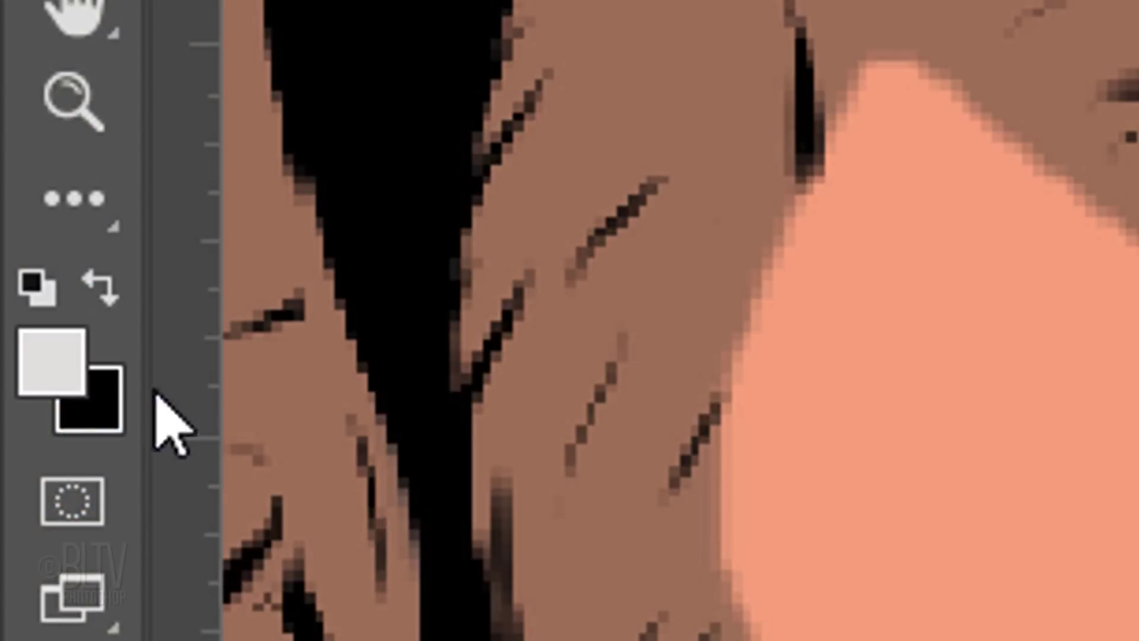
# Pick a medium green foreground color and paint over the irises of both eyes.
pyautogui.click(52, 359)
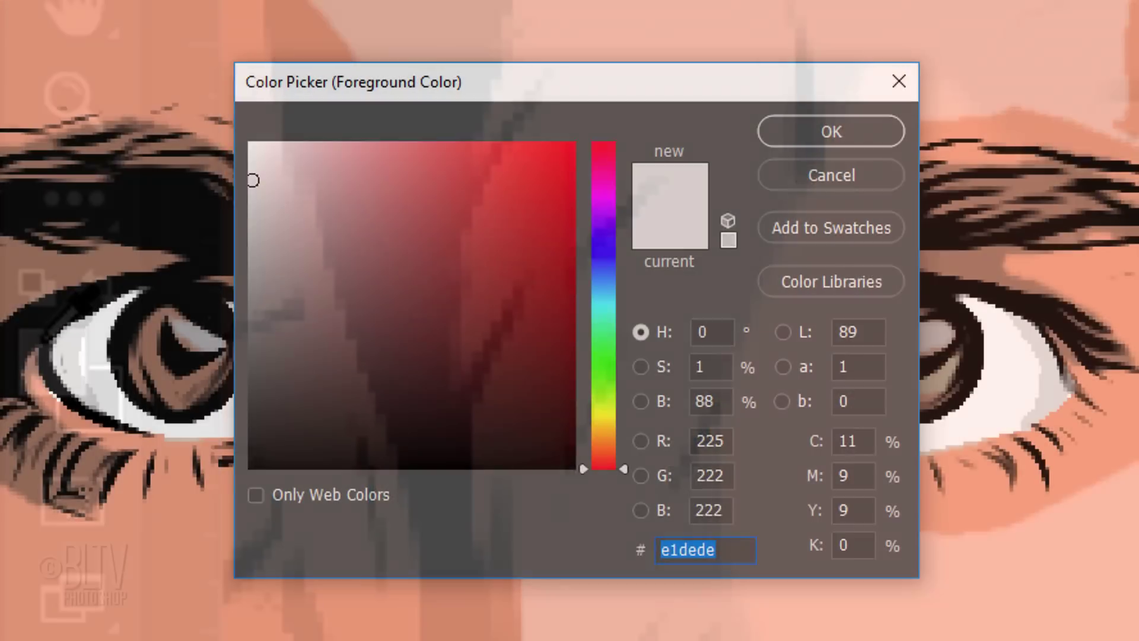
pyautogui.click(602, 332)
pyautogui.click(555, 316)
pyautogui.moveTo(556, 315); pyautogui.dragTo(568, 239)
pyautogui.click(828, 134)
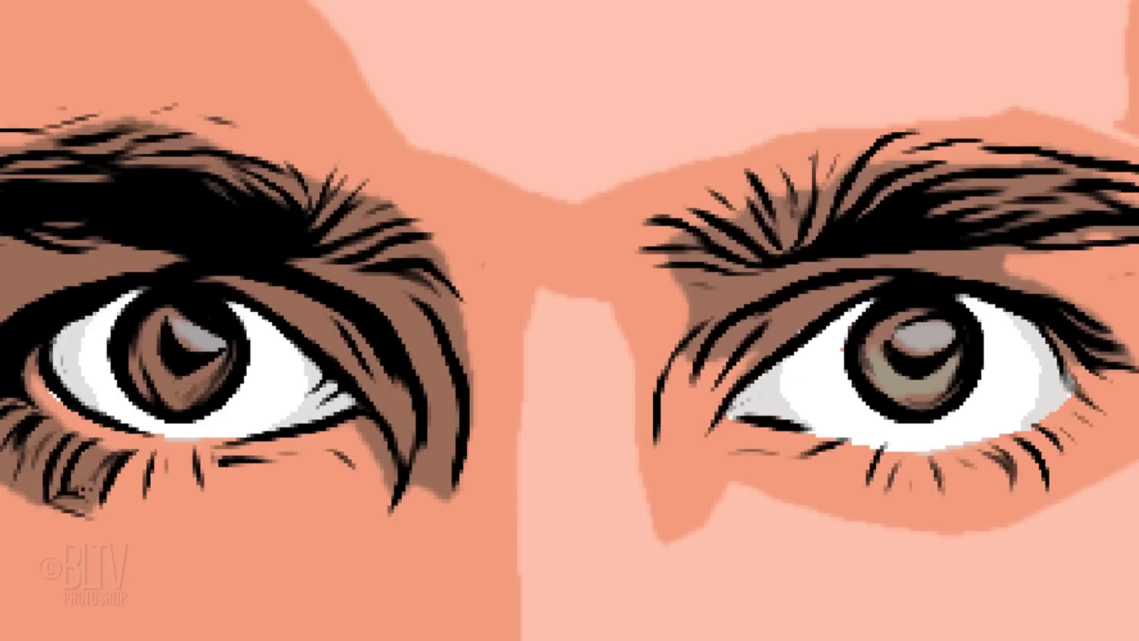
pyautogui.moveTo(145, 323)
pyautogui.mouseDown()
pyautogui.moveTo(195, 380)
pyautogui.moveTo(193, 400)
pyautogui.moveTo(178, 348)
pyautogui.moveTo(178, 387)
pyautogui.mouseUp()
pyautogui.moveTo(872, 356)
pyautogui.mouseDown()
pyautogui.moveTo(905, 324)
pyautogui.moveTo(947, 379)
pyautogui.moveTo(889, 384)
pyautogui.moveTo(924, 372)
pyautogui.moveTo(895, 390)
pyautogui.mouseUp()
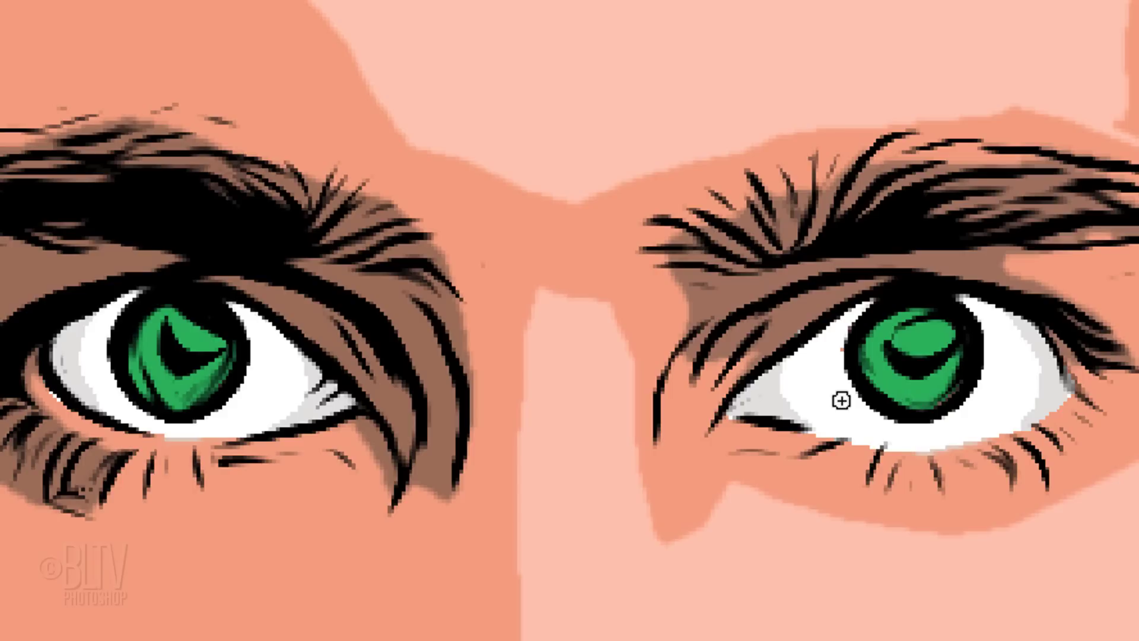
# Sample white from the eye white and paint the reflection highlights in both irises with the Pencil tool.
pyautogui.press('i')
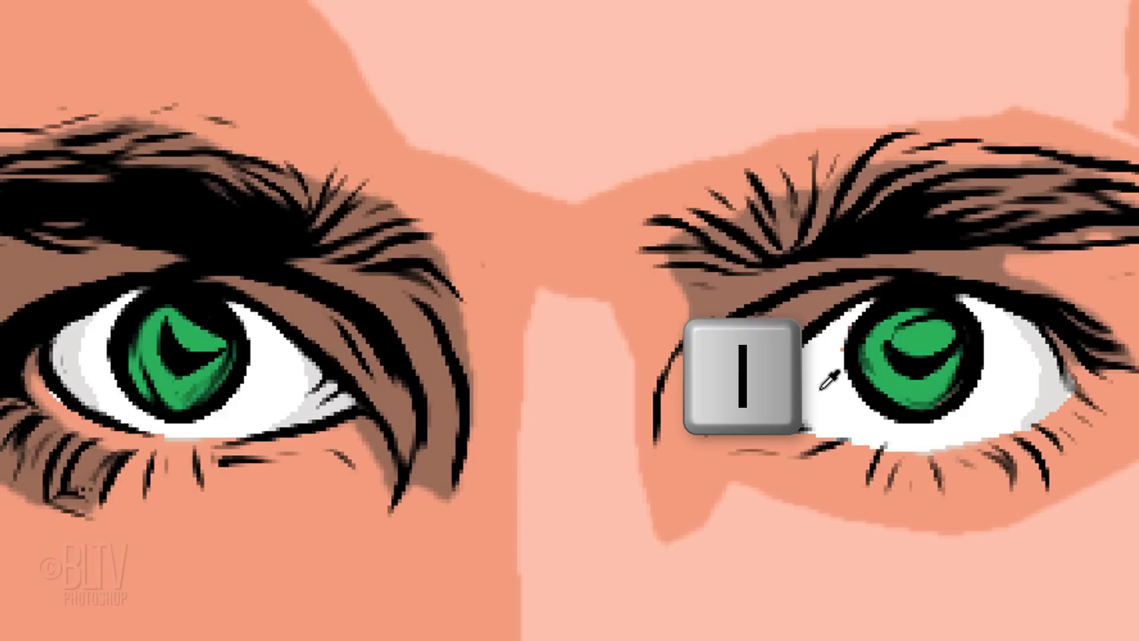
pyautogui.click(825, 381)
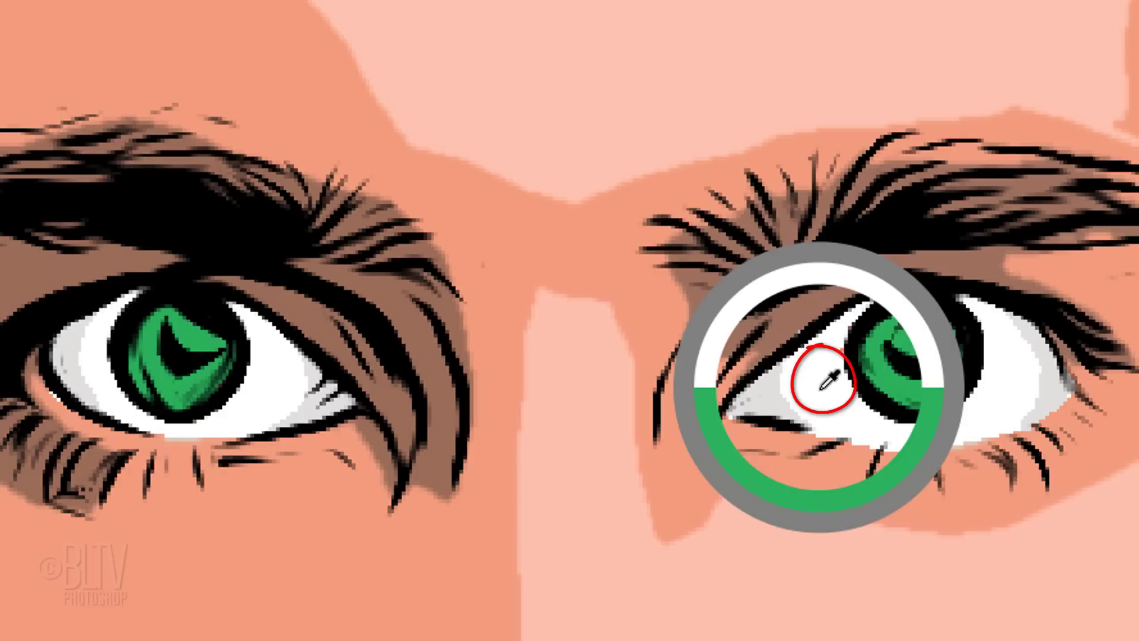
pyautogui.press('b')
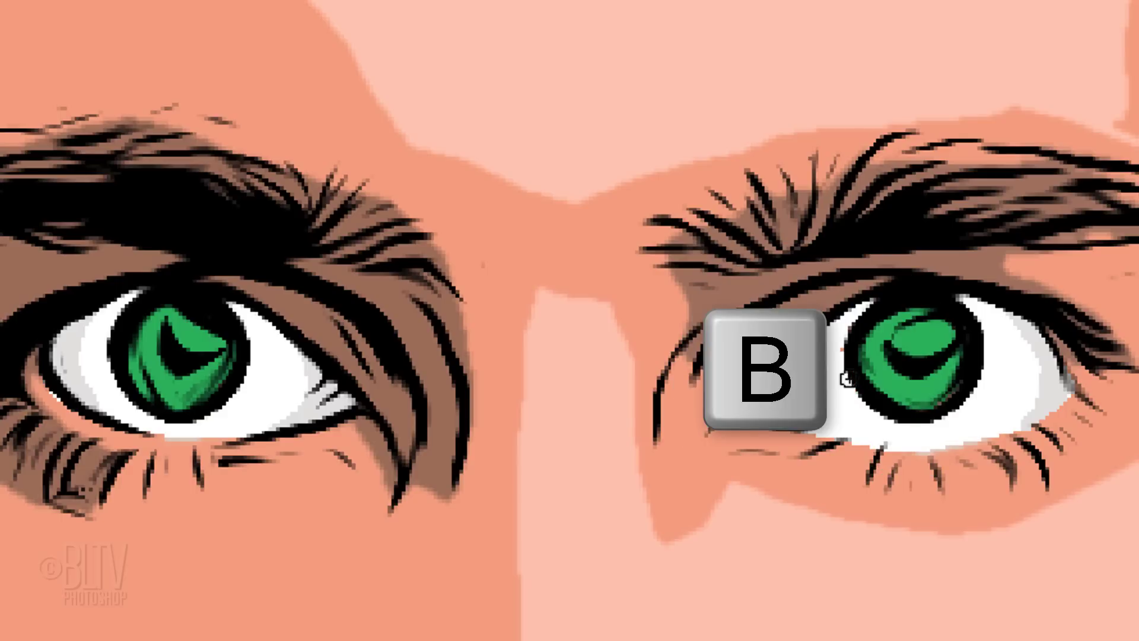
pyautogui.moveTo(905, 345)
pyautogui.mouseDown()
pyautogui.moveTo(939, 326)
pyautogui.moveTo(899, 342)
pyautogui.mouseUp()
pyautogui.moveTo(181, 324); pyautogui.dragTo(208, 325)
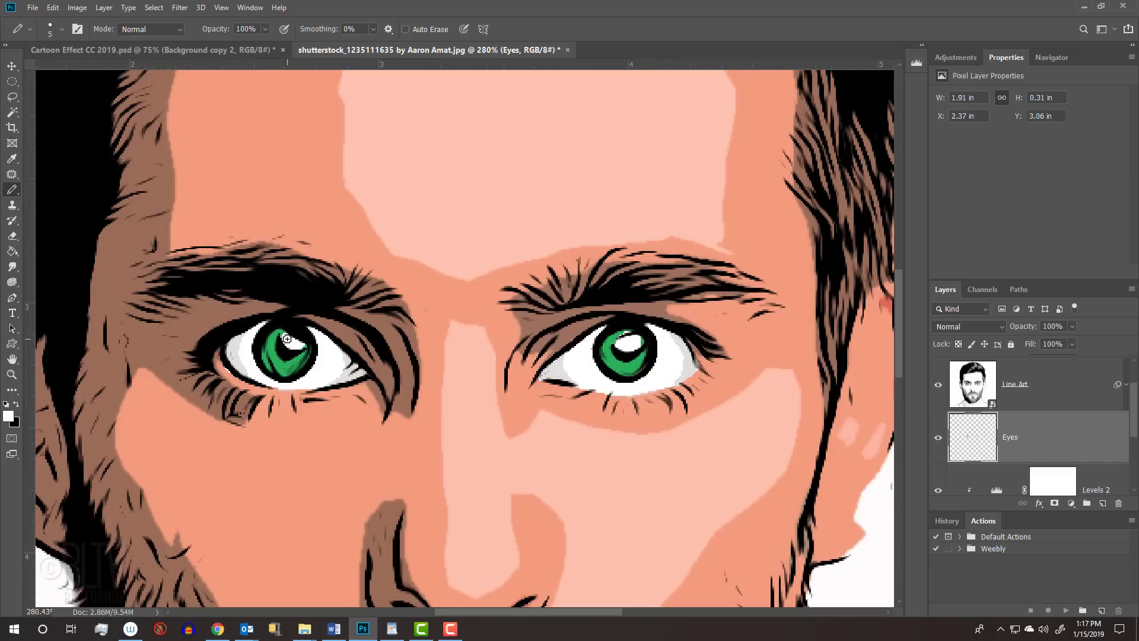
# Open the Line Art smart object's contents and copy its masked Layer 0 into the cartoon portrait document, centered on the canvas.
pyautogui.hotkey('ctrl', '0')
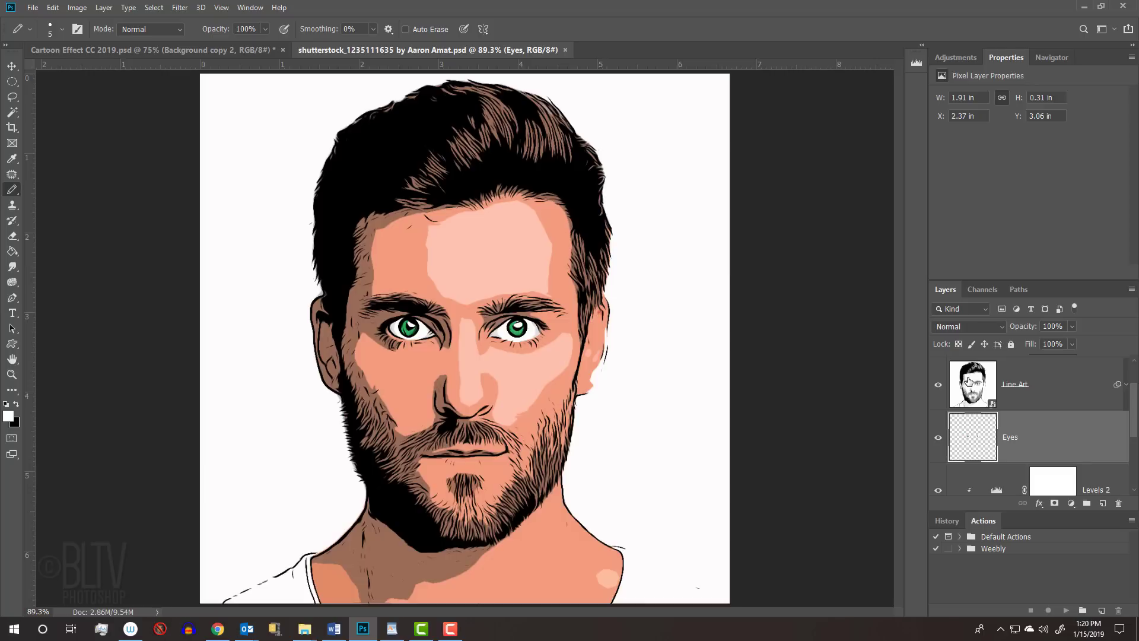
pyautogui.doubleClick(696, 272)
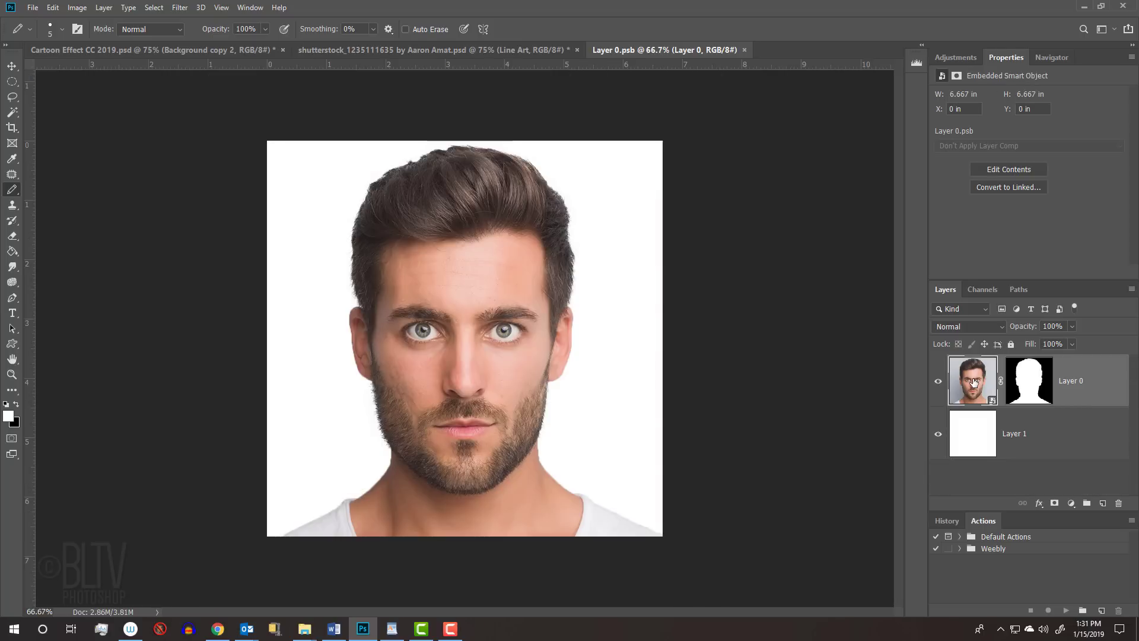
pyautogui.press('v')
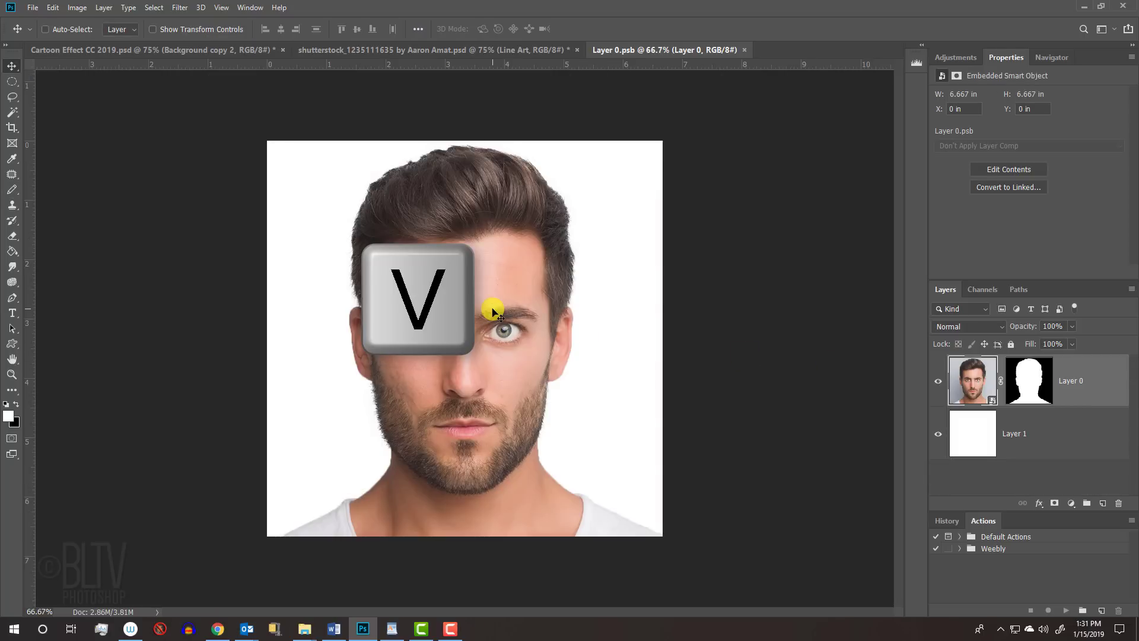
pyautogui.moveTo(488, 292); pyautogui.dragTo(463, 53)
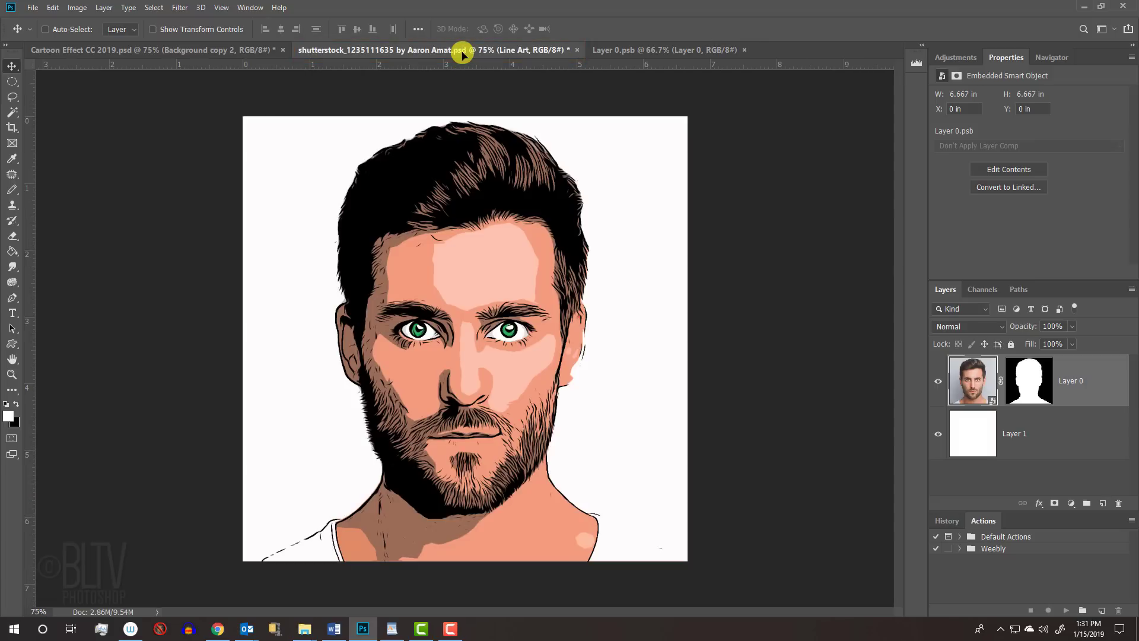
pyautogui.press('shift')
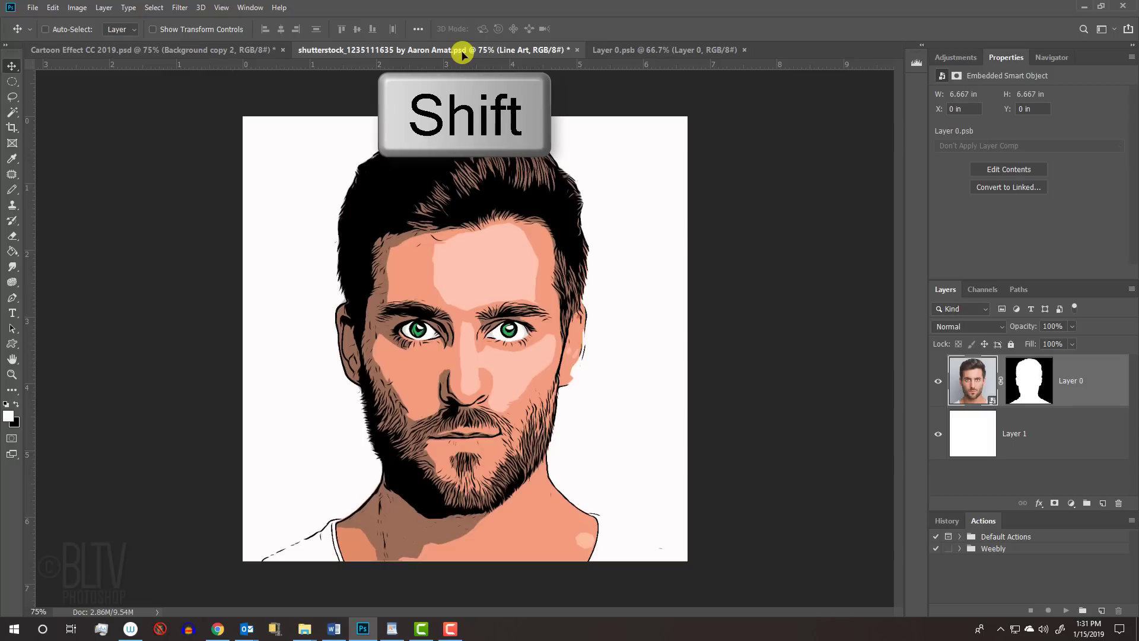
pyautogui.moveTo(463, 54); pyautogui.dragTo(465, 332)
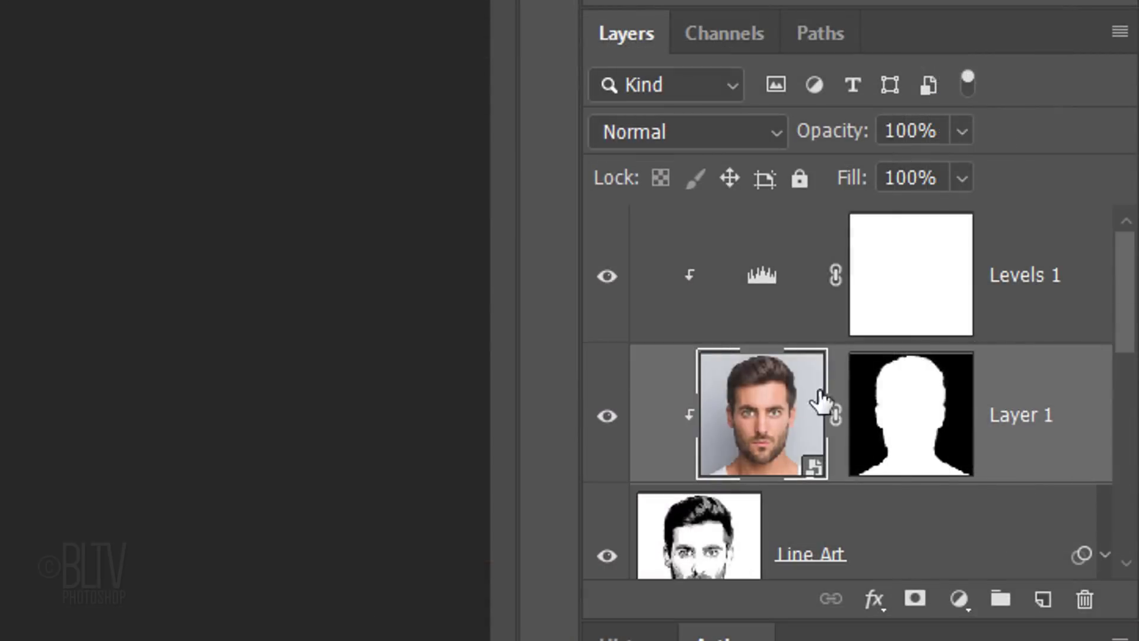
# Load the mask of the copied Layer 1 as a selection and delete that layer.
pyautogui.press('ctrl')
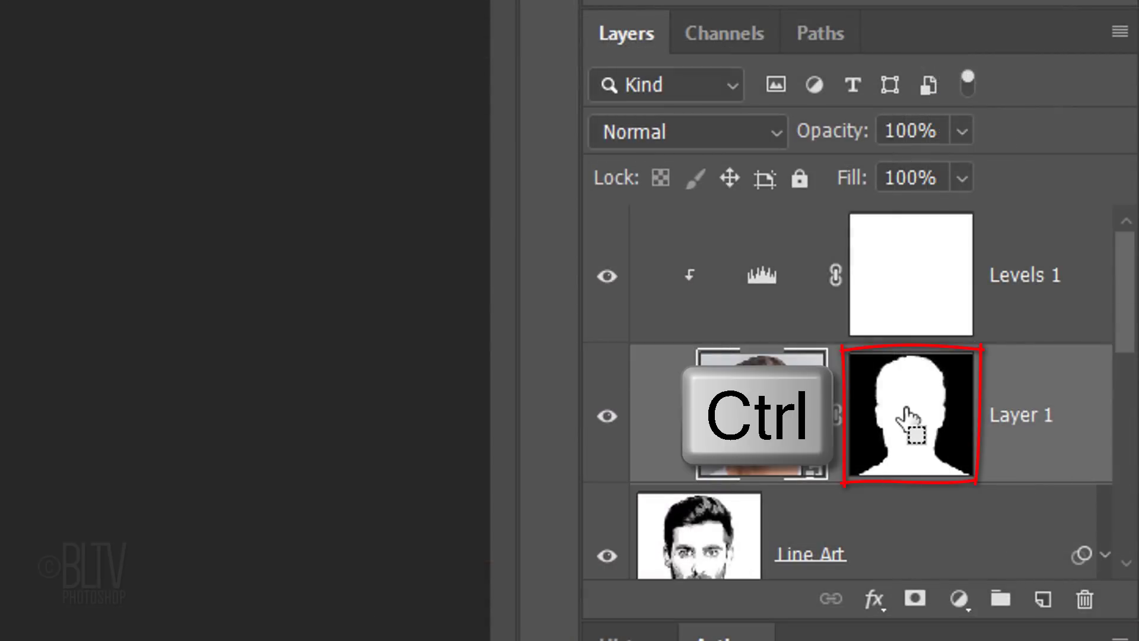
pyautogui.keyDown('ctrl'); pyautogui.click(910, 415); pyautogui.keyUp('ctrl')
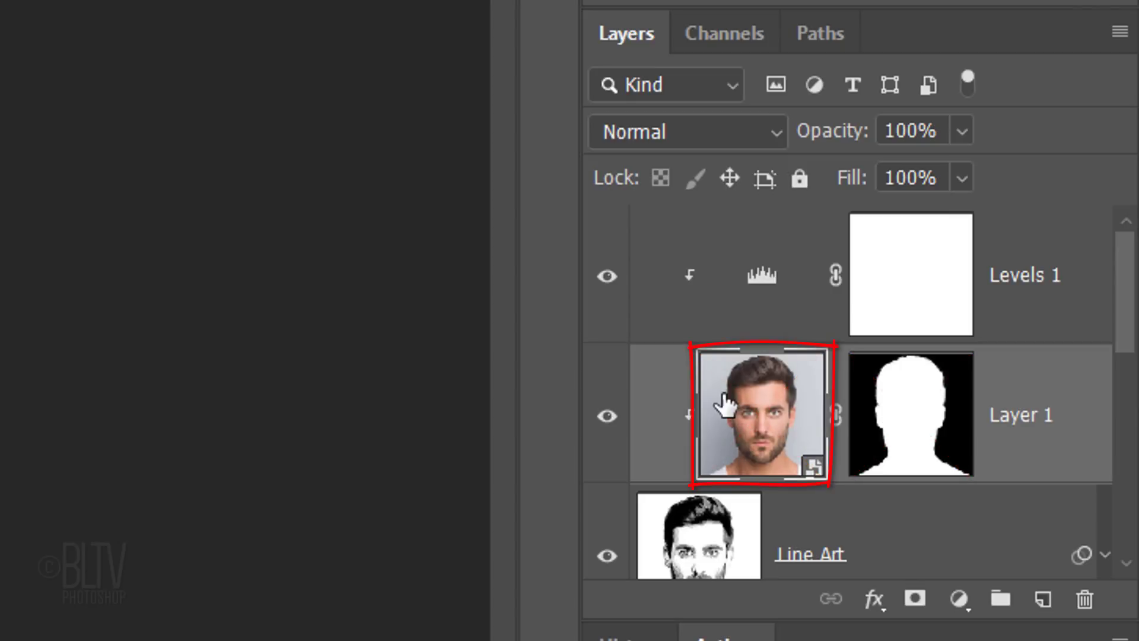
pyautogui.moveTo(725, 401); pyautogui.dragTo(1089, 602)
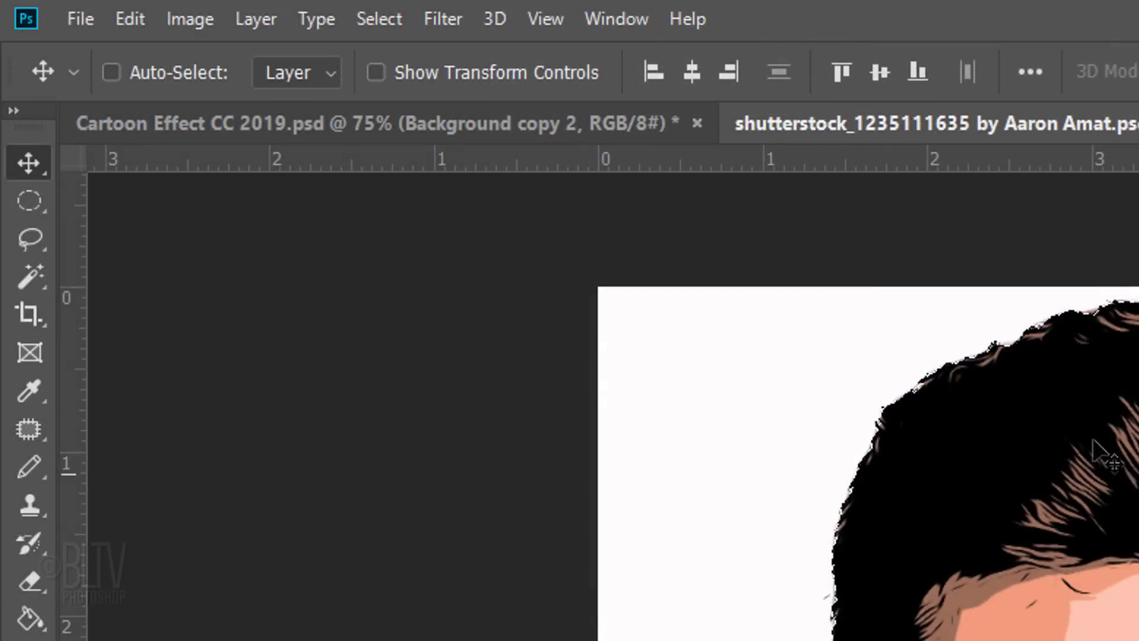
# Contract the selection around the man by 2 pixels.
pyautogui.click(379, 18)
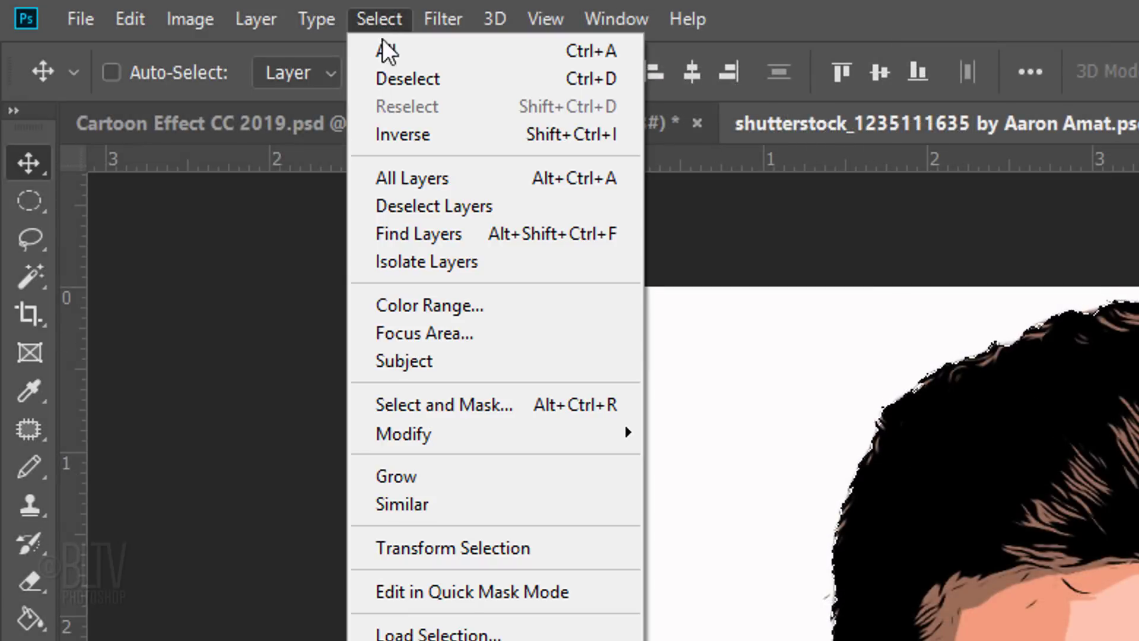
pyautogui.moveTo(411, 440)
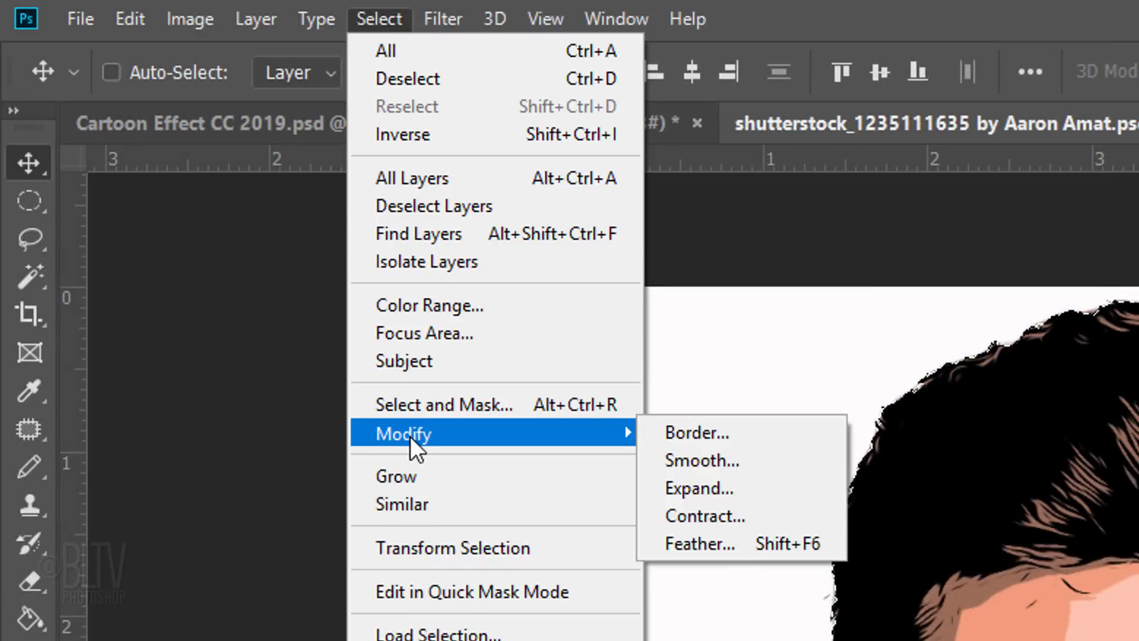
pyautogui.click(705, 516)
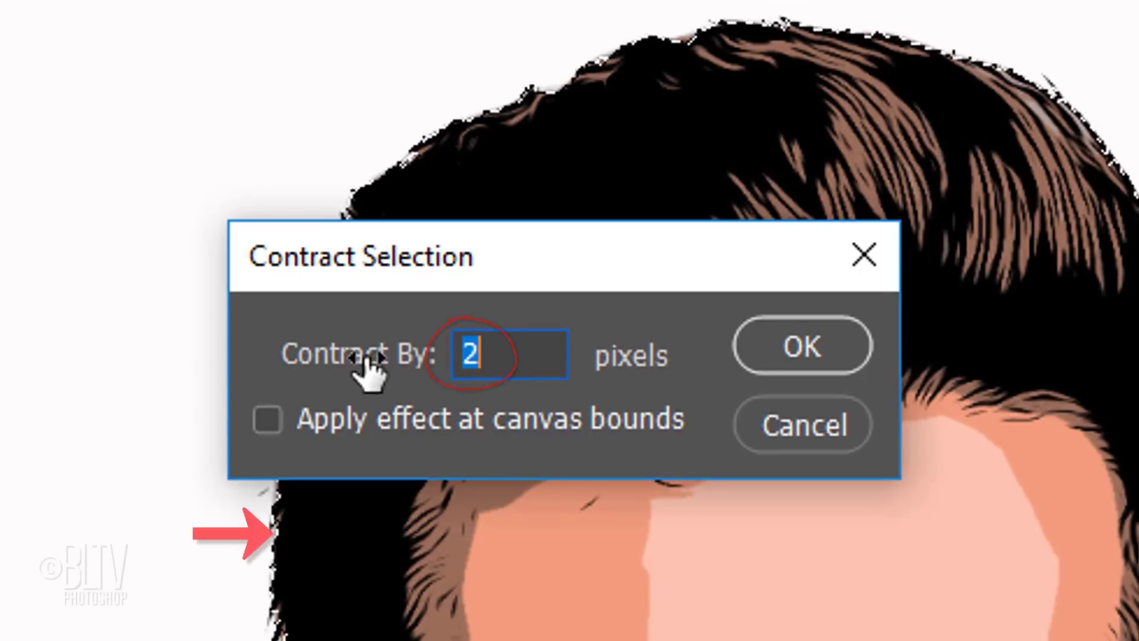
pyautogui.click(804, 349)
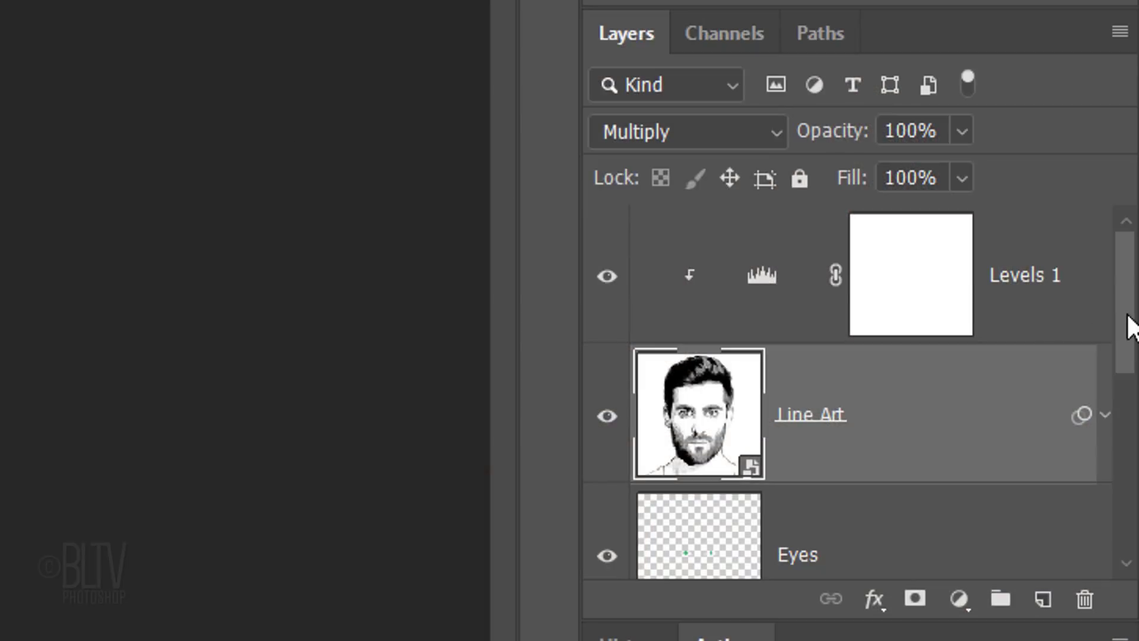
# Add a layer mask to the Color layer from the active selection.
pyautogui.moveTo(1130, 323); pyautogui.dragTo(1082, 543)
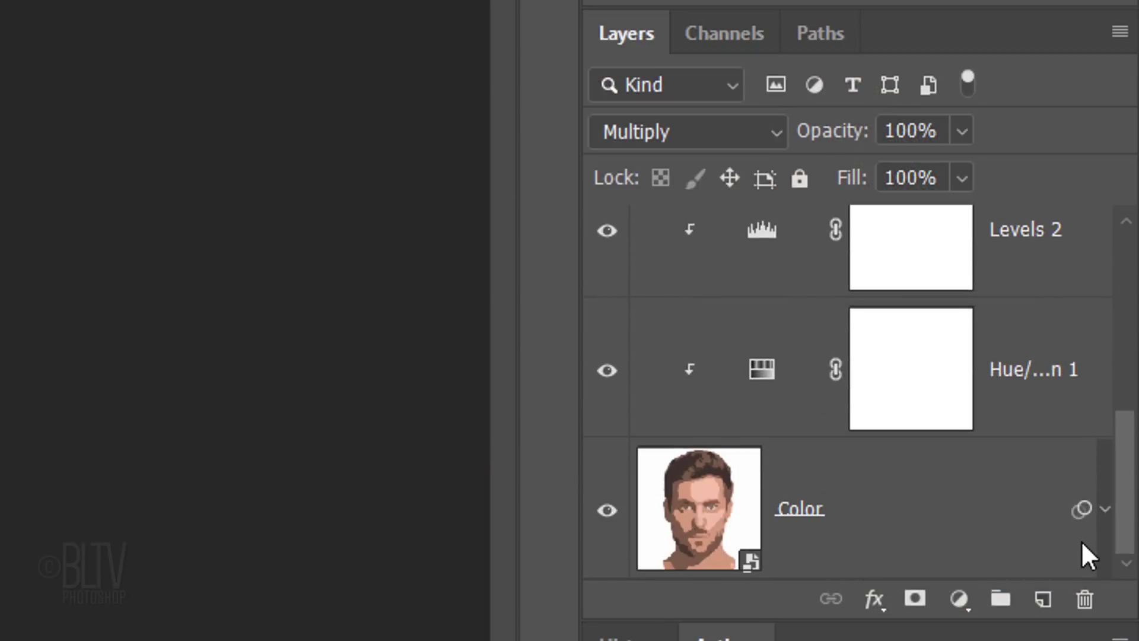
pyautogui.click(722, 519)
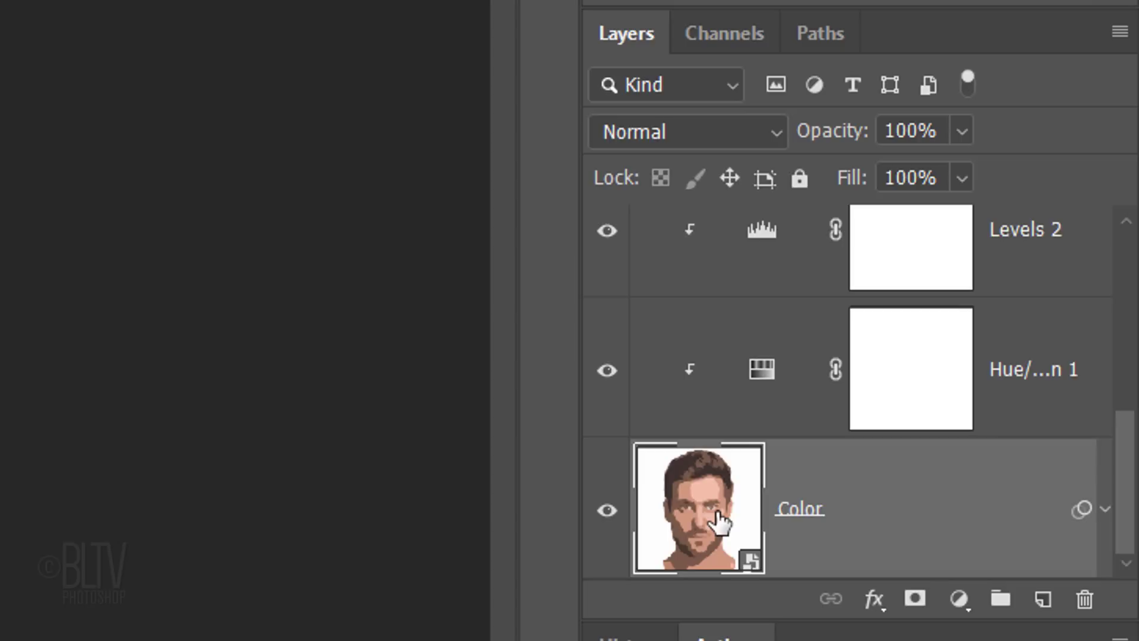
pyautogui.click(914, 600)
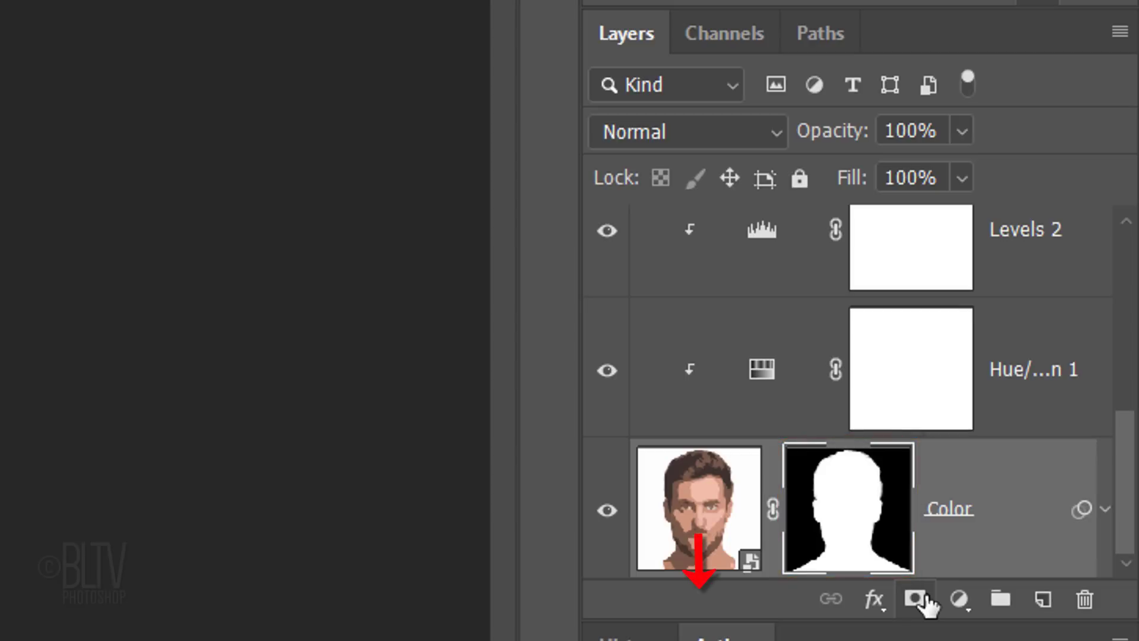
# Create a new layer below Color and fill it with the foreground color 00afc4.
pyautogui.keyDown('ctrl'); pyautogui.click(1042, 600); pyautogui.keyUp('ctrl')
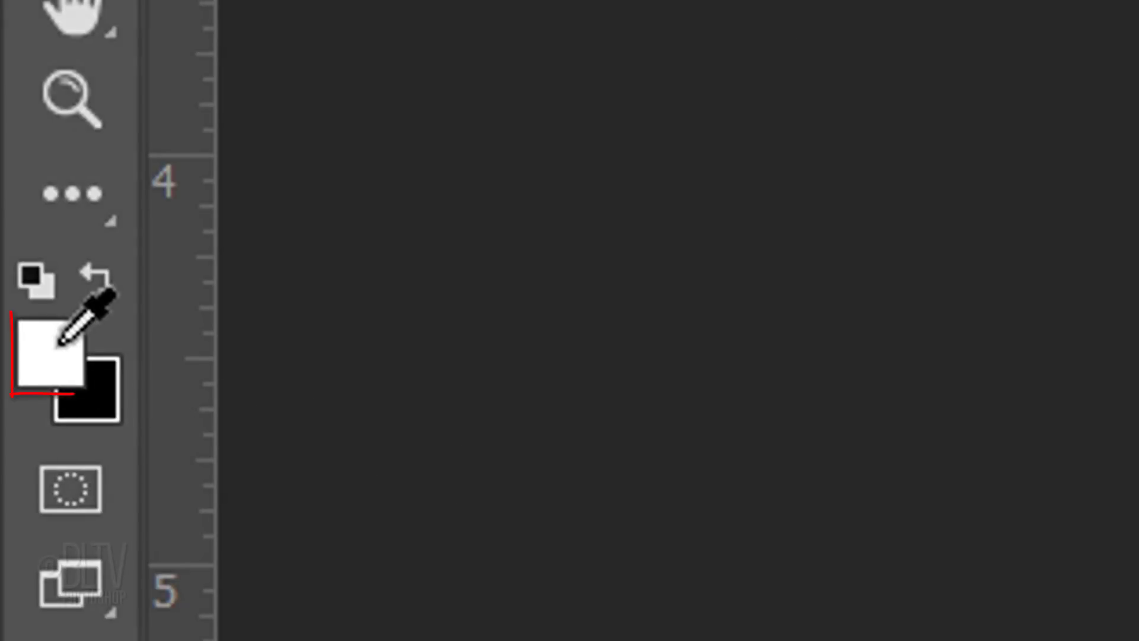
pyautogui.click(61, 342)
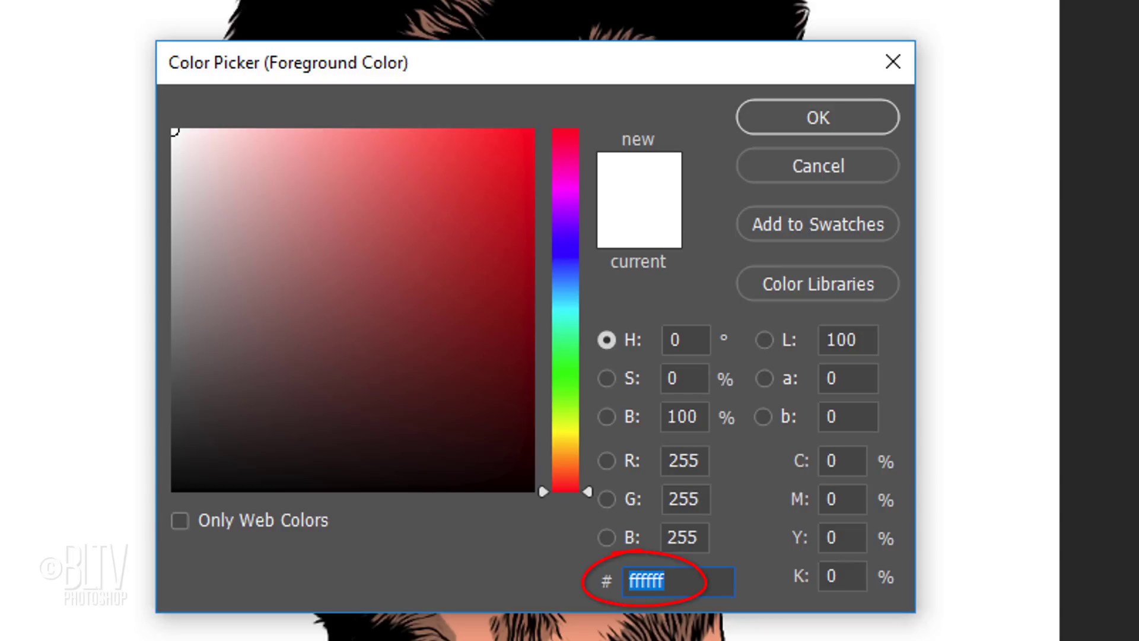
pyautogui.write('00afc4')
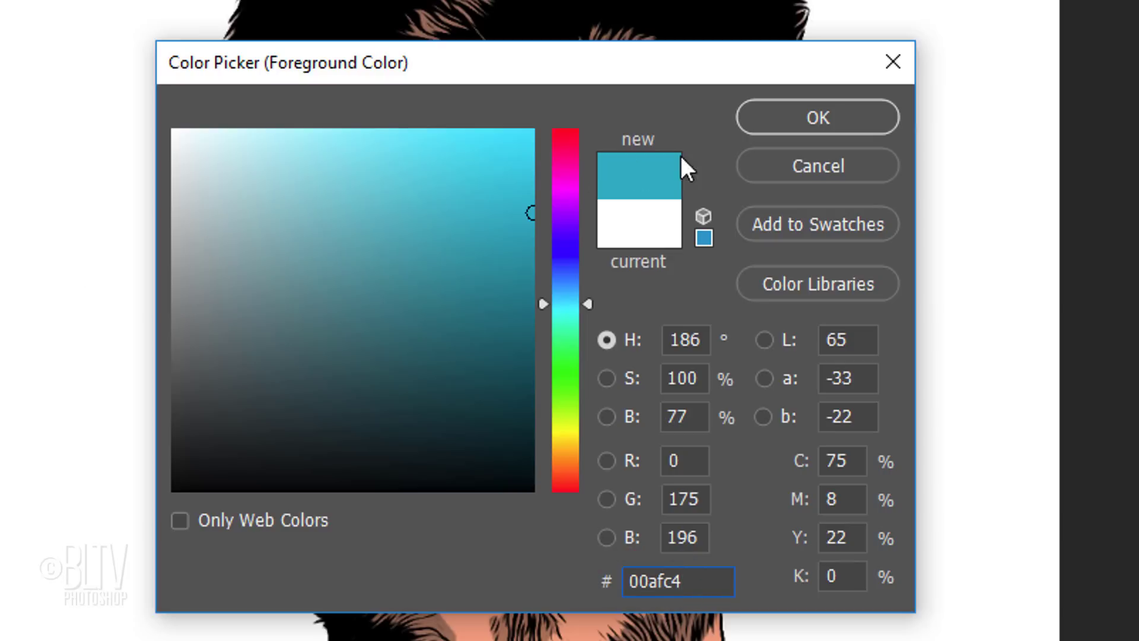
pyautogui.click(801, 117)
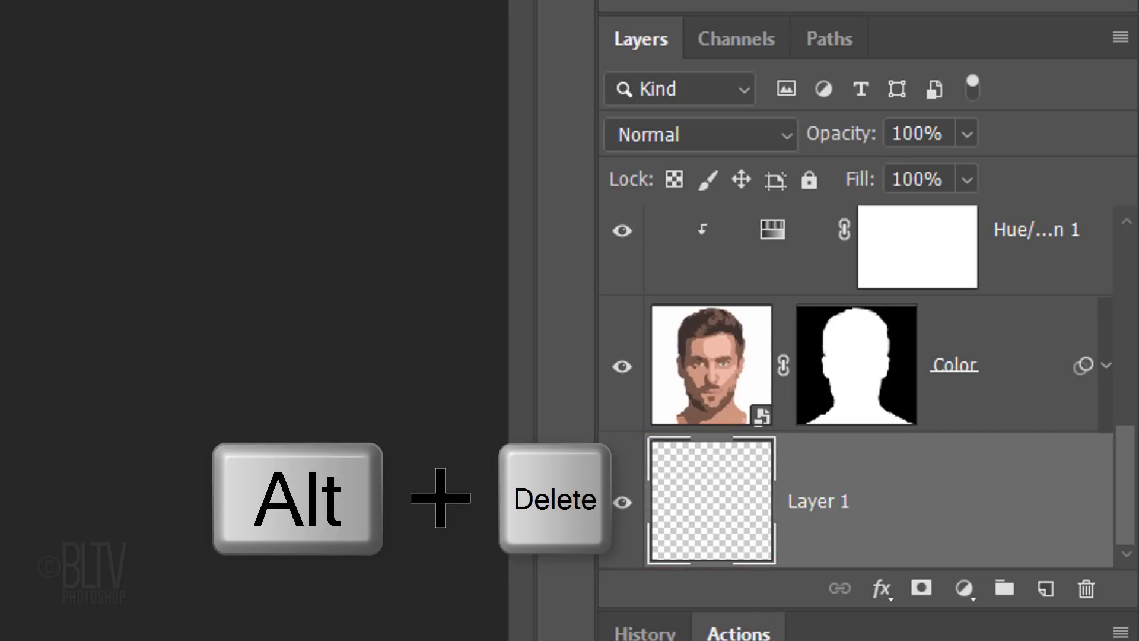
pyautogui.hotkey('alt', 'Delete')
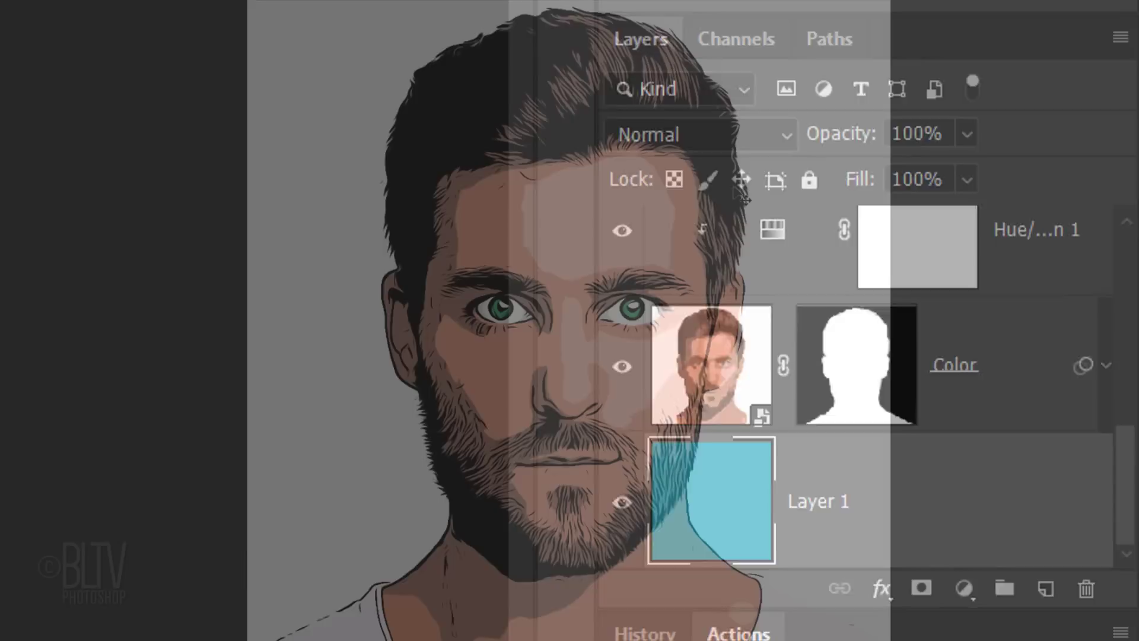